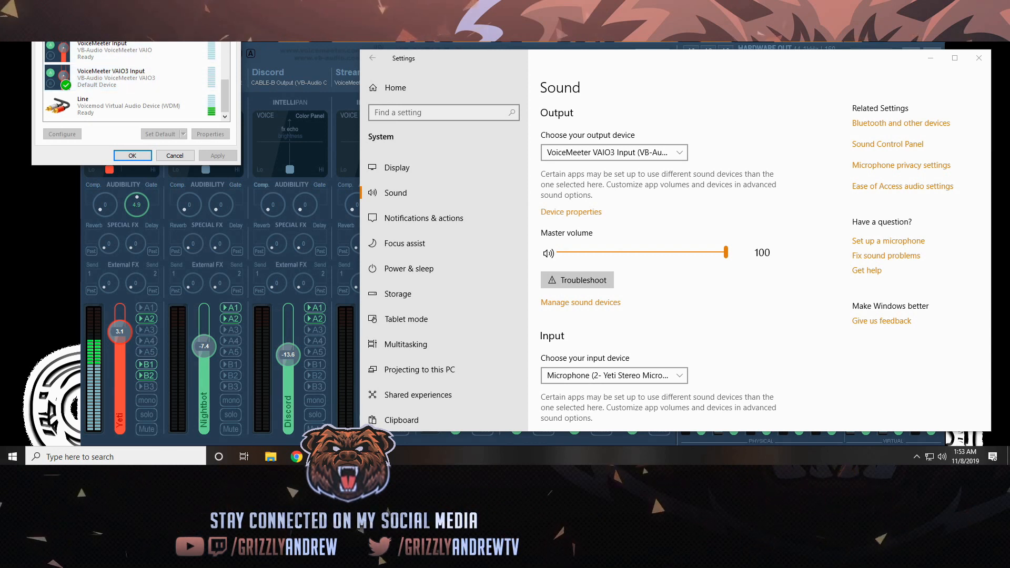
# Confirm and close the playback devices dialog, minimize the sound settings, and select the input mix for bus A1.
pyautogui.moveTo(160, 0); pyautogui.dragTo(207, 80)
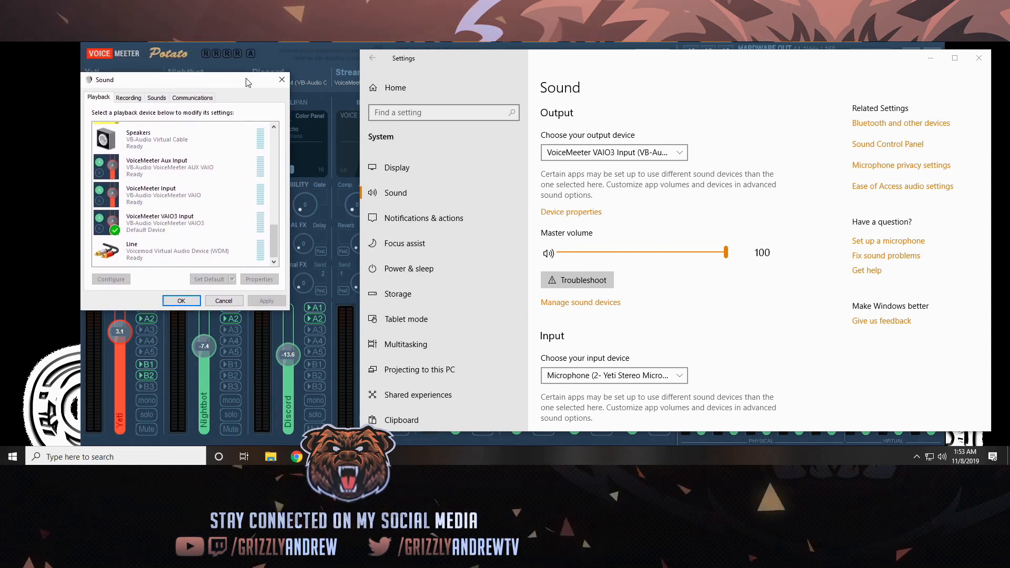
pyautogui.click(185, 302)
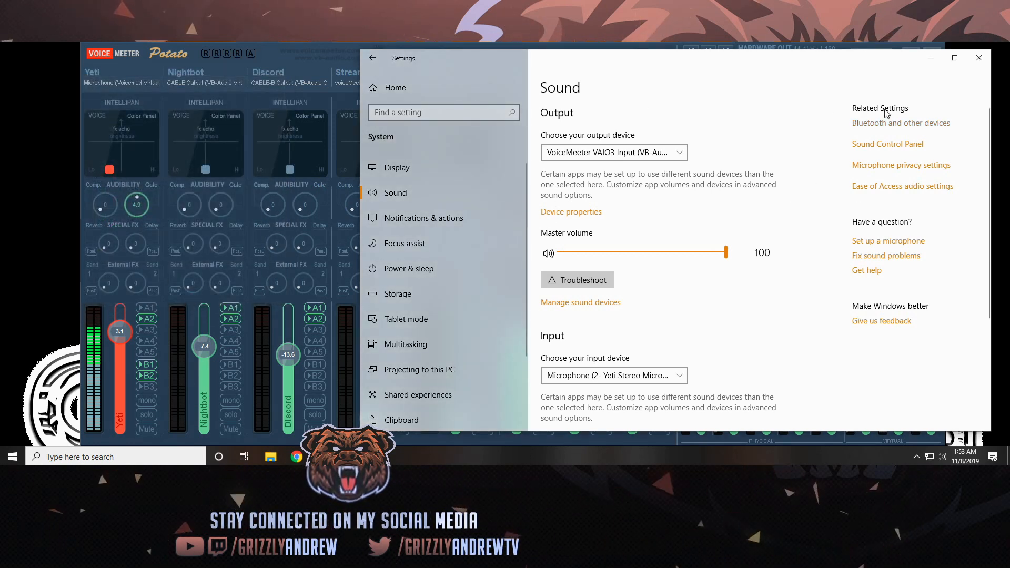
pyautogui.click(930, 59)
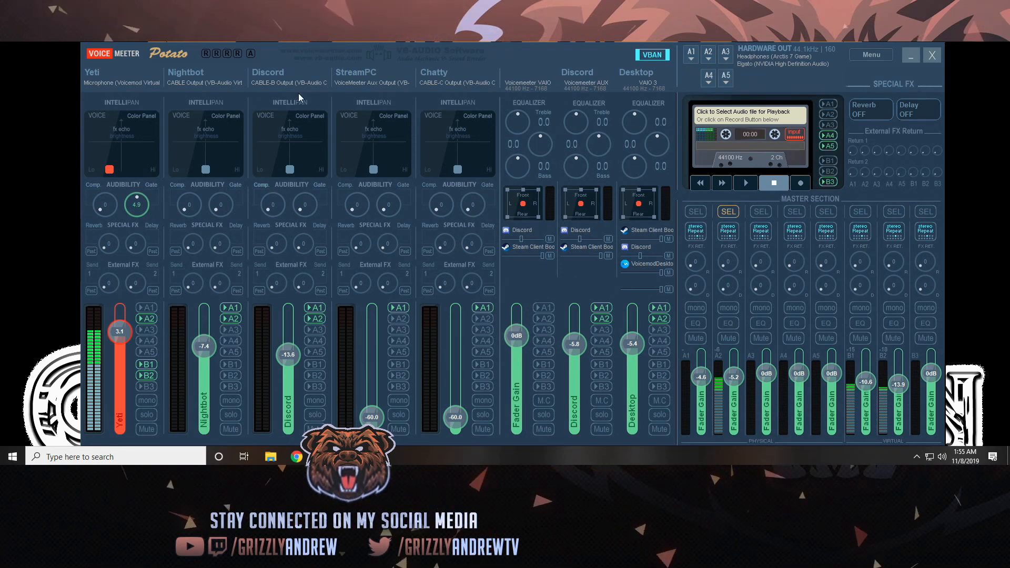
pyautogui.click(697, 212)
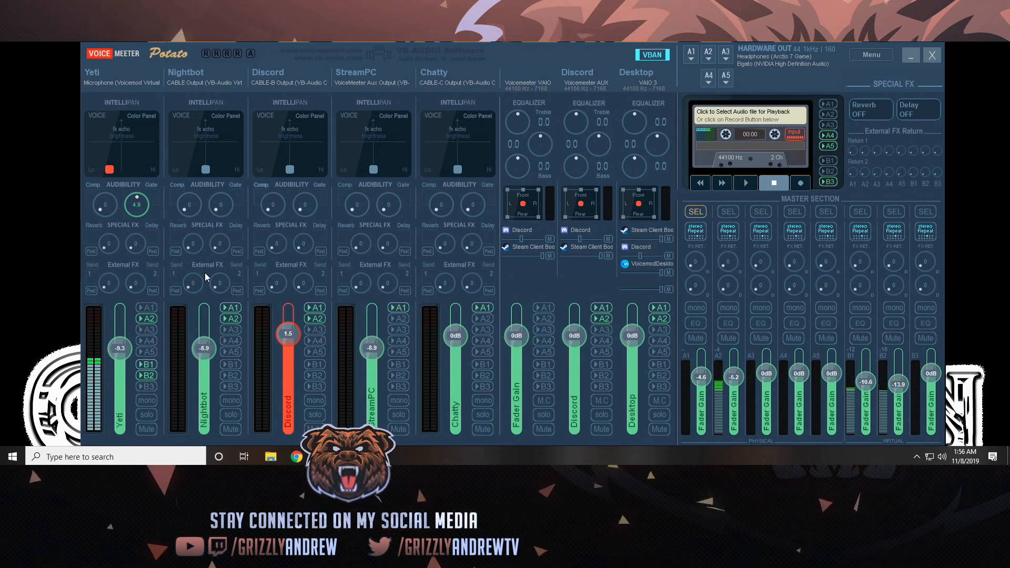
# Name the second hardware input strip Nightbot and set its input device to WDM: CABLE Output (VB-Audio Virtual Cable).
pyautogui.click(178, 72)
pyautogui.rightClick(179, 73)
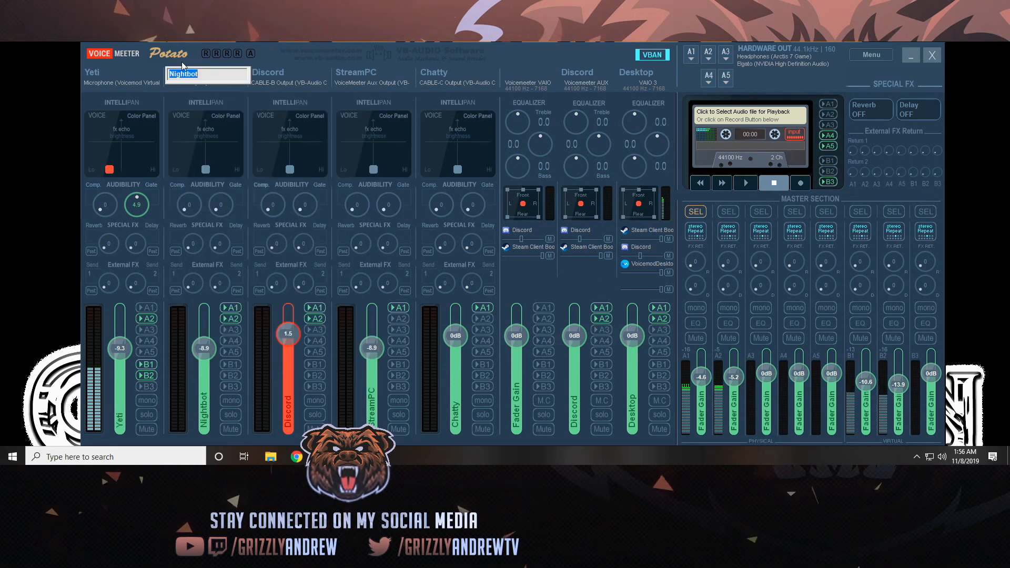
pyautogui.click(206, 76)
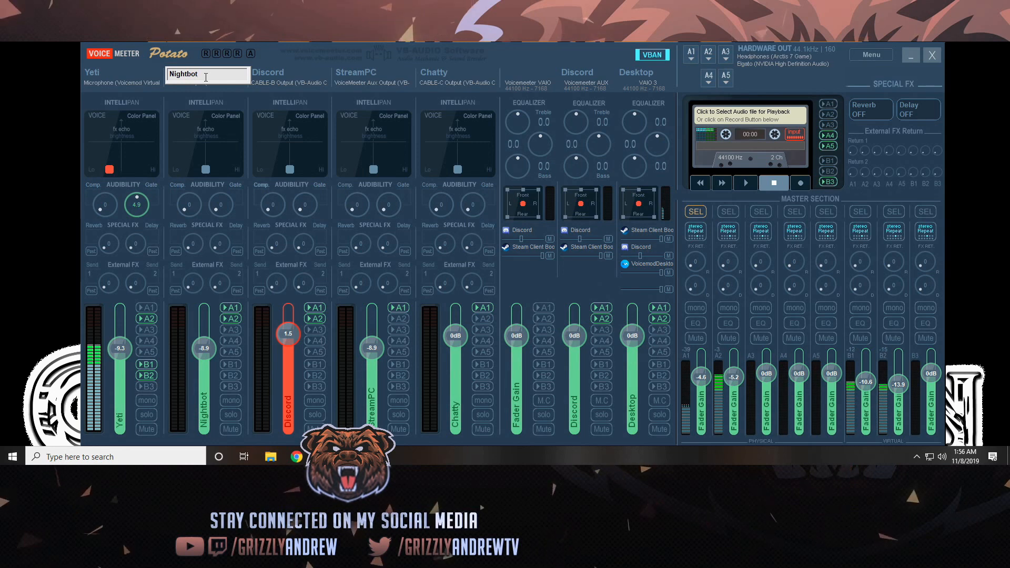
pyautogui.press('Return')
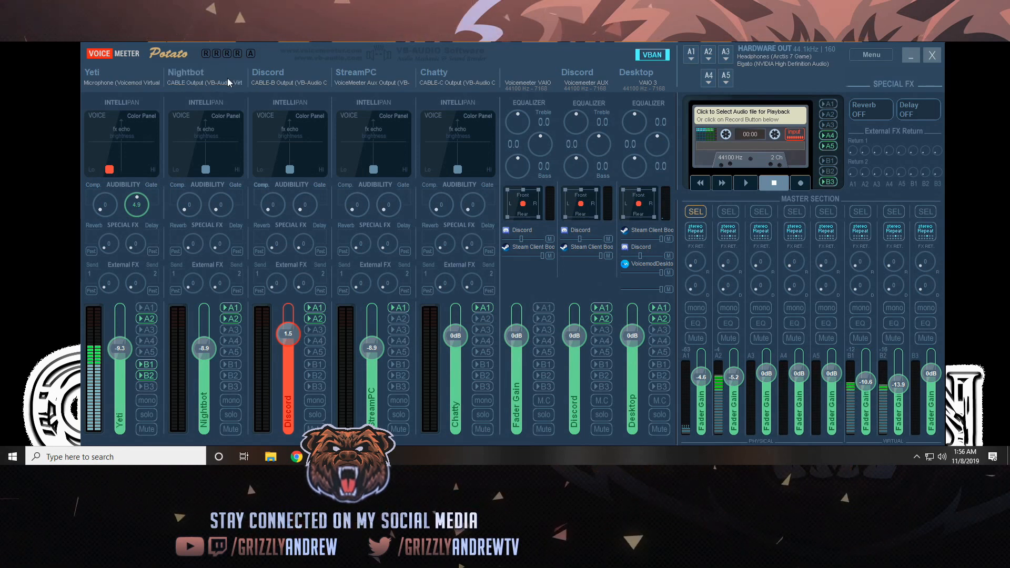
pyautogui.click(203, 83)
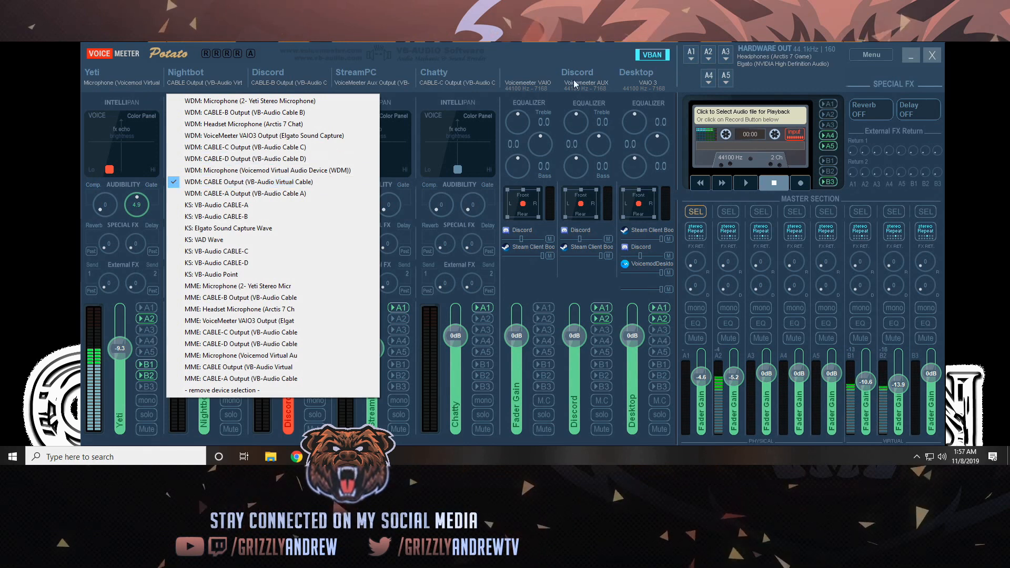
pyautogui.click(232, 182)
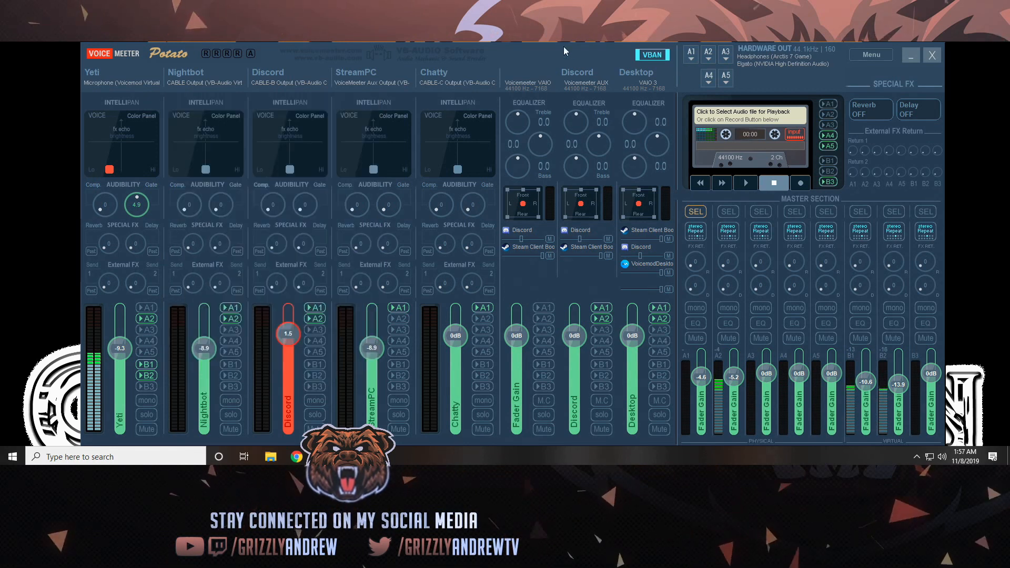
# Open the app volume and device preferences in the Windows sound settings.
pyautogui.rightClick(941, 457)
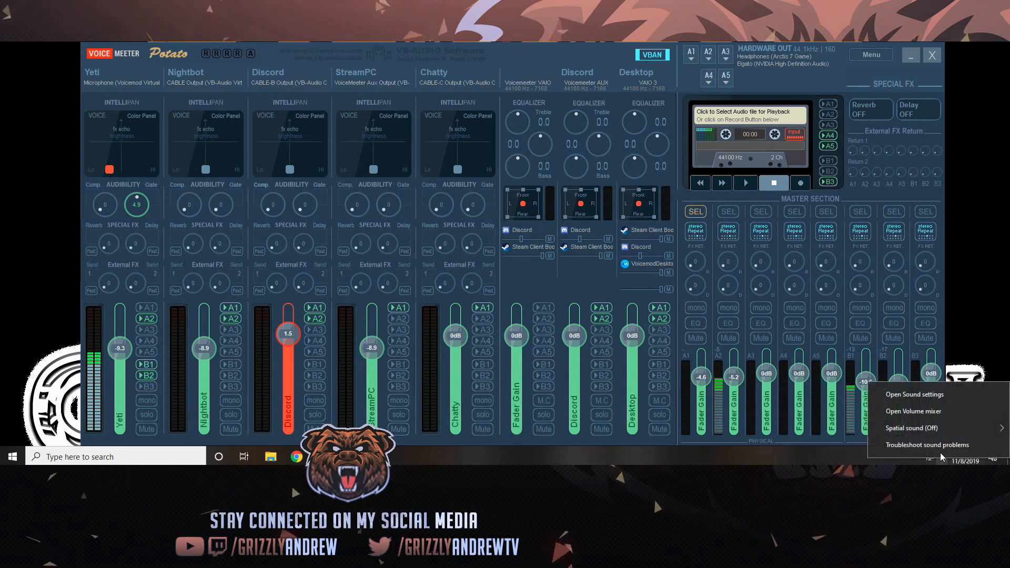
pyautogui.click(910, 395)
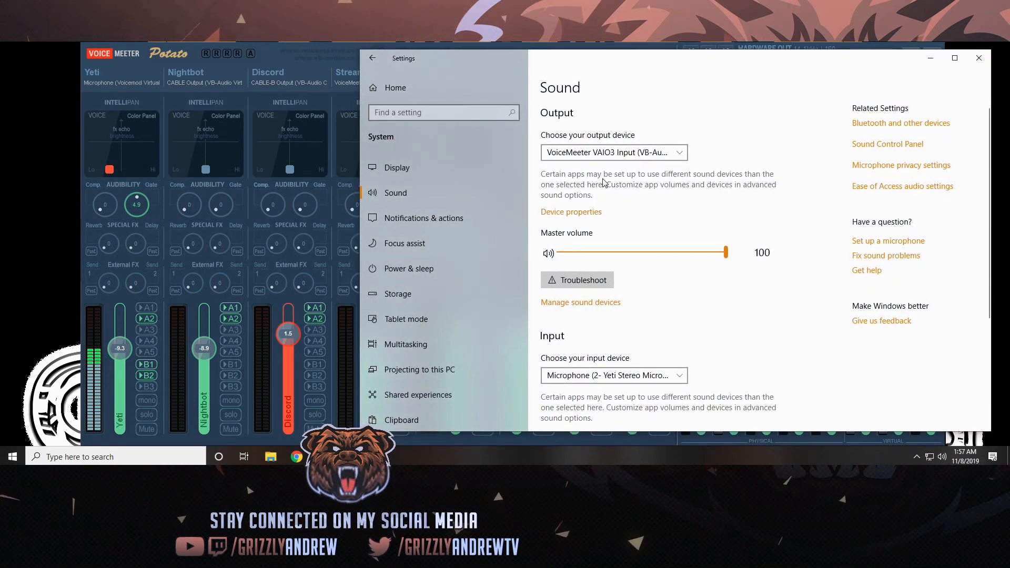
pyautogui.scroll(-3, 604, 185)
pyautogui.scroll(3, 620, 199)
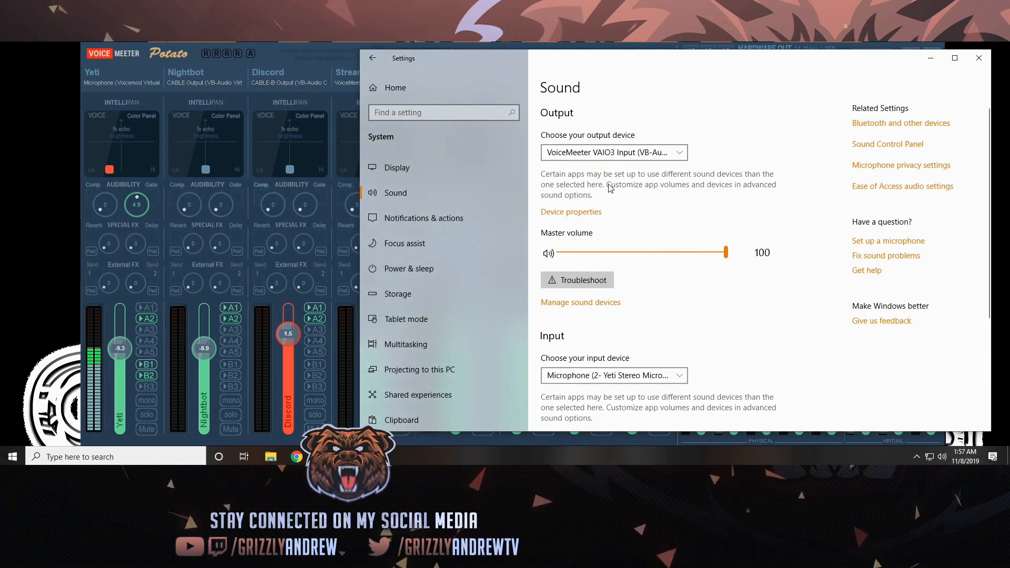
pyautogui.scroll(-1, 638, 211)
pyautogui.scroll(-3, 637, 211)
pyautogui.scroll(4, 611, 177)
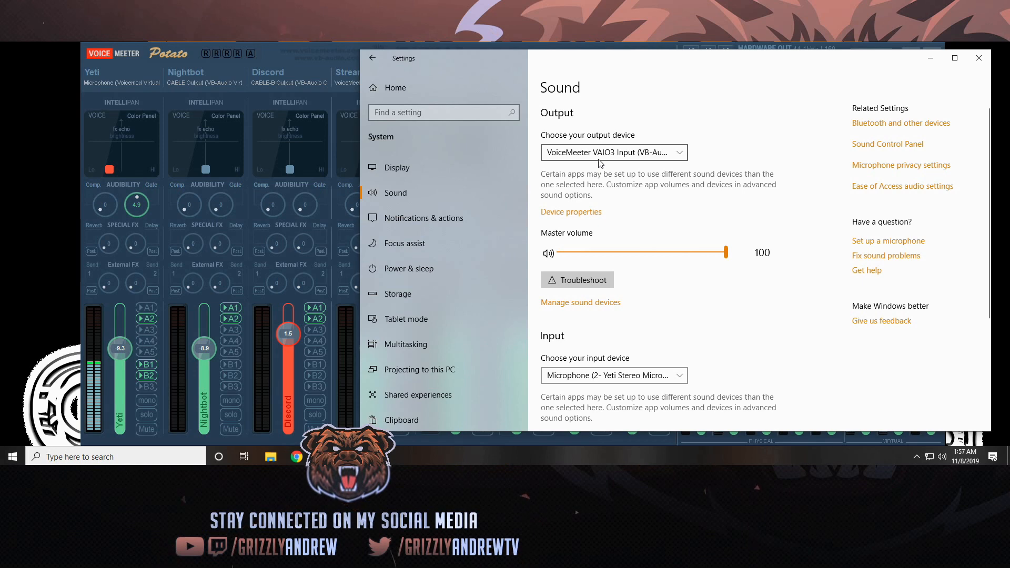
pyautogui.scroll(-3, 600, 163)
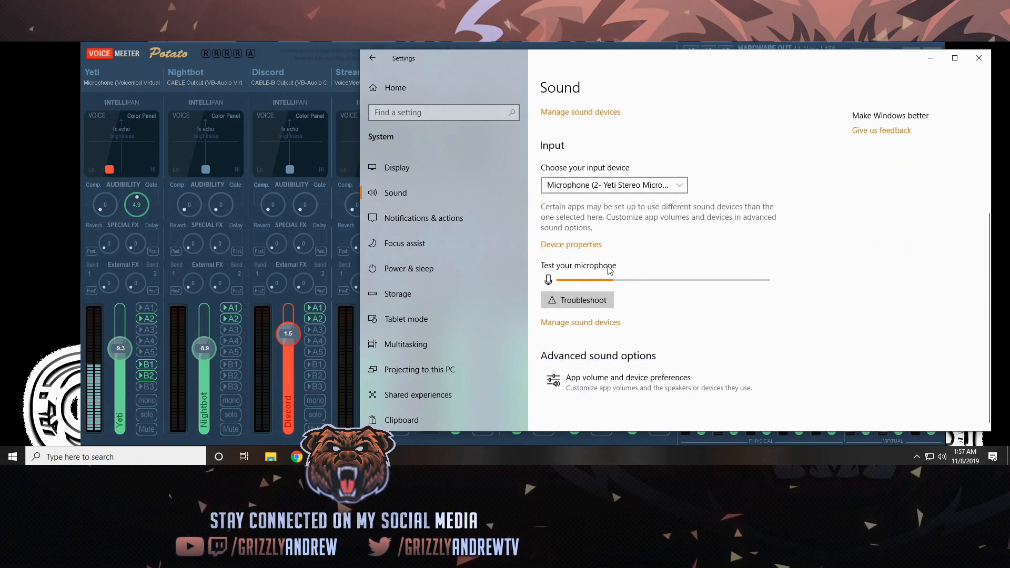
pyautogui.click(608, 381)
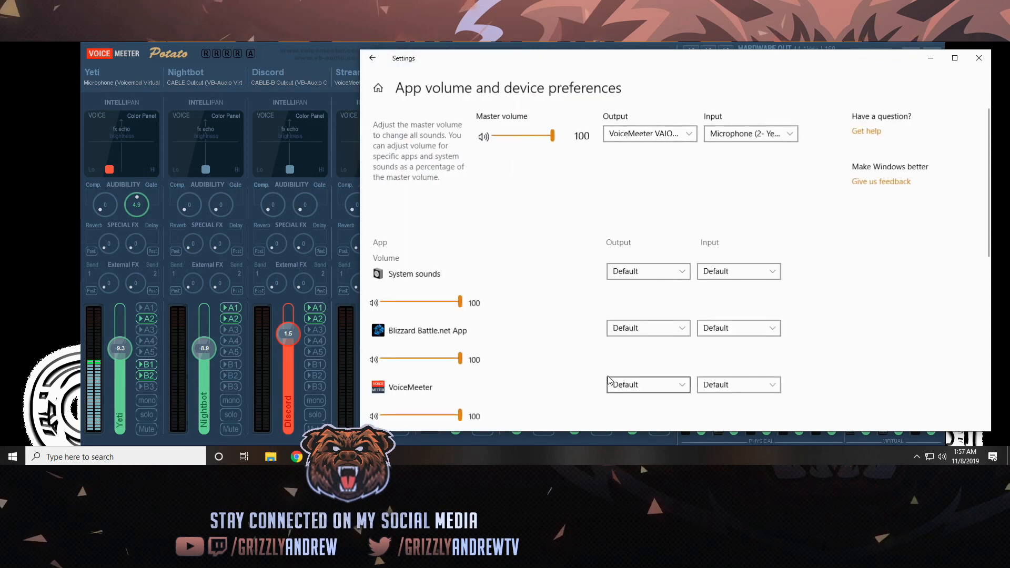
# Examine the output device assigned to Nightbot in the per-app device preferences.
pyautogui.scroll(-10, 544, 262)
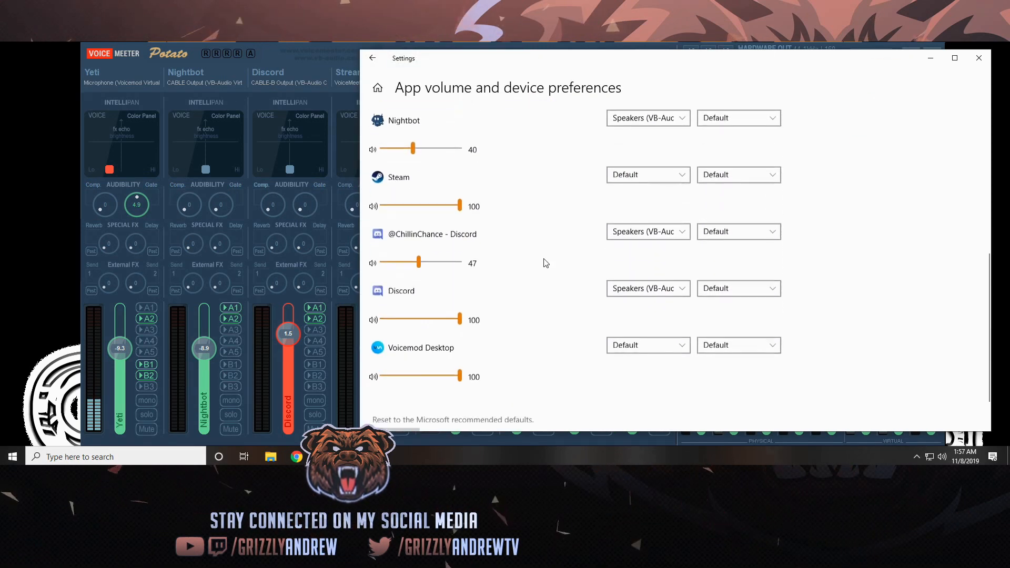
pyautogui.scroll(1, 545, 263)
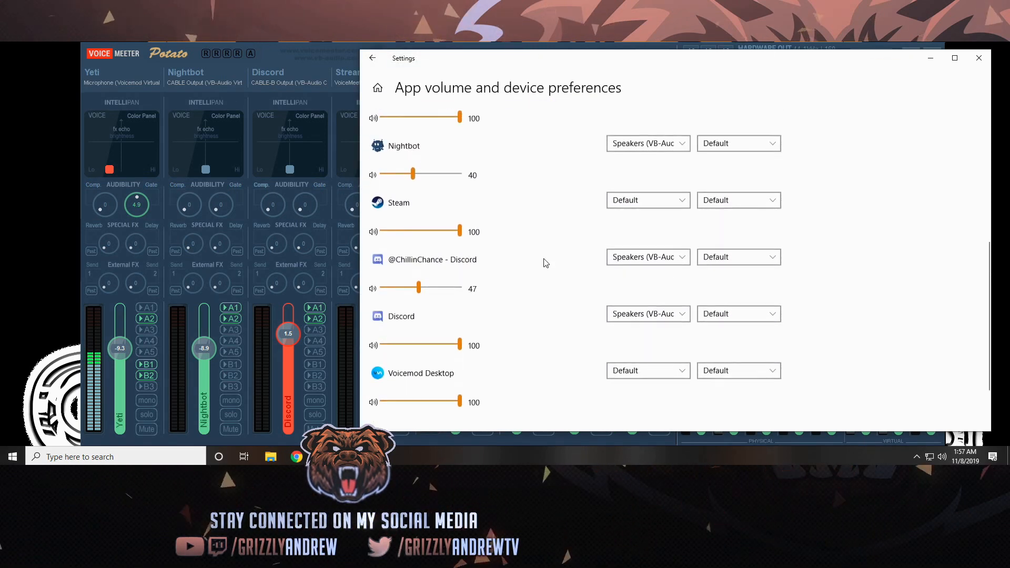
pyautogui.click(640, 146)
pyautogui.click(639, 146)
pyautogui.scroll(10, 542, 182)
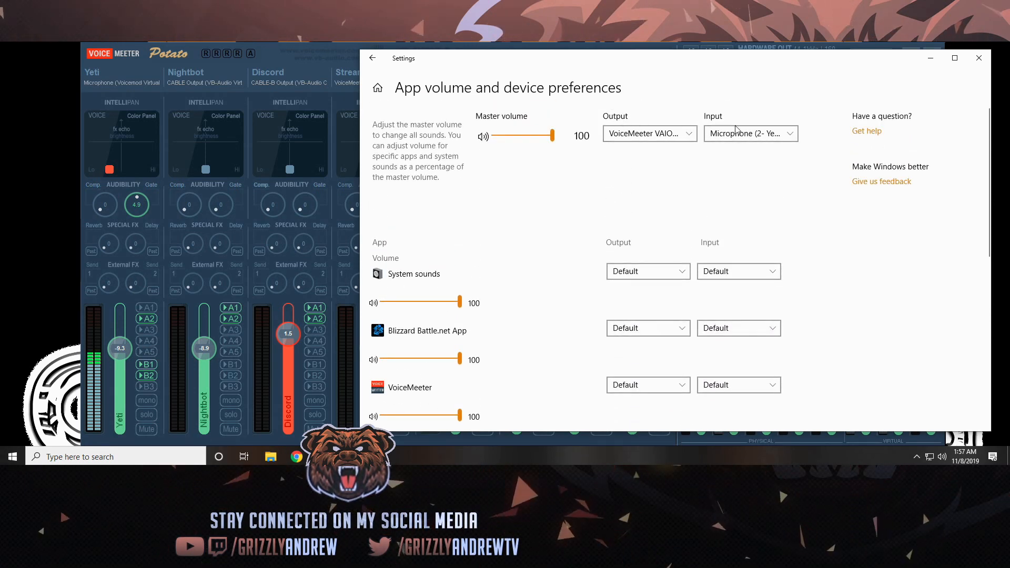
pyautogui.scroll(-4, 549, 232)
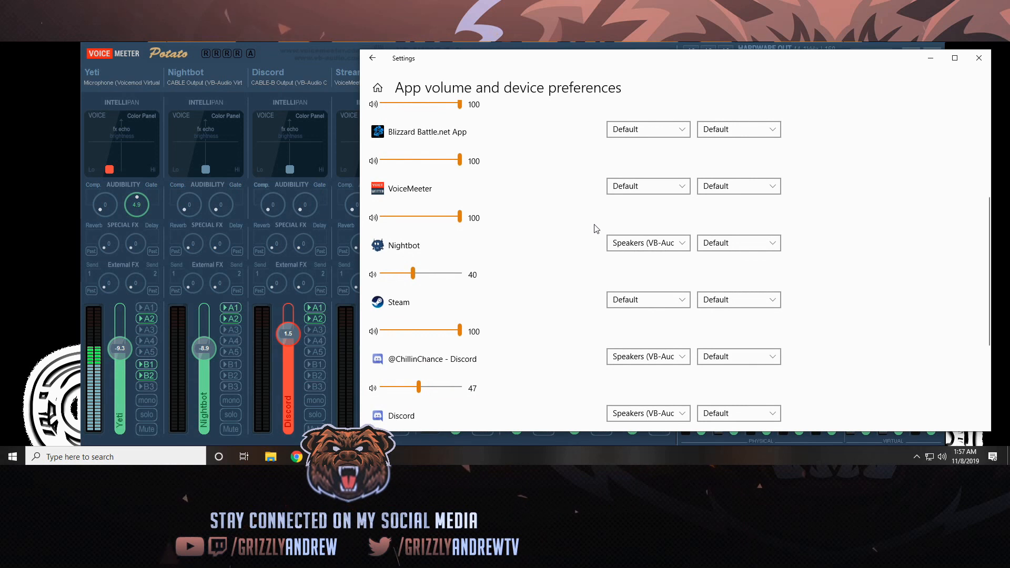
pyautogui.click(641, 247)
pyautogui.click(641, 248)
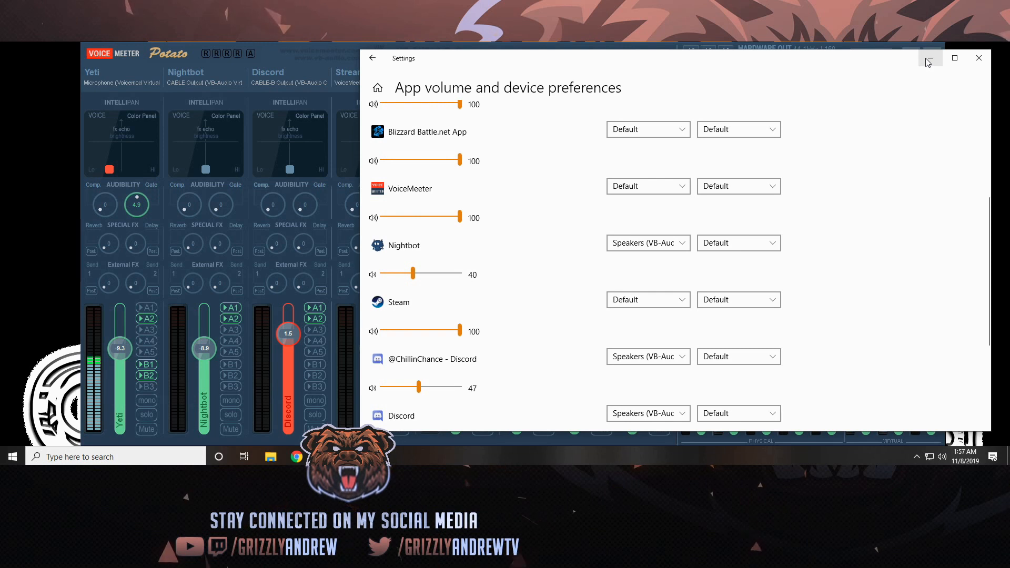
pyautogui.click(636, 245)
pyautogui.click(637, 246)
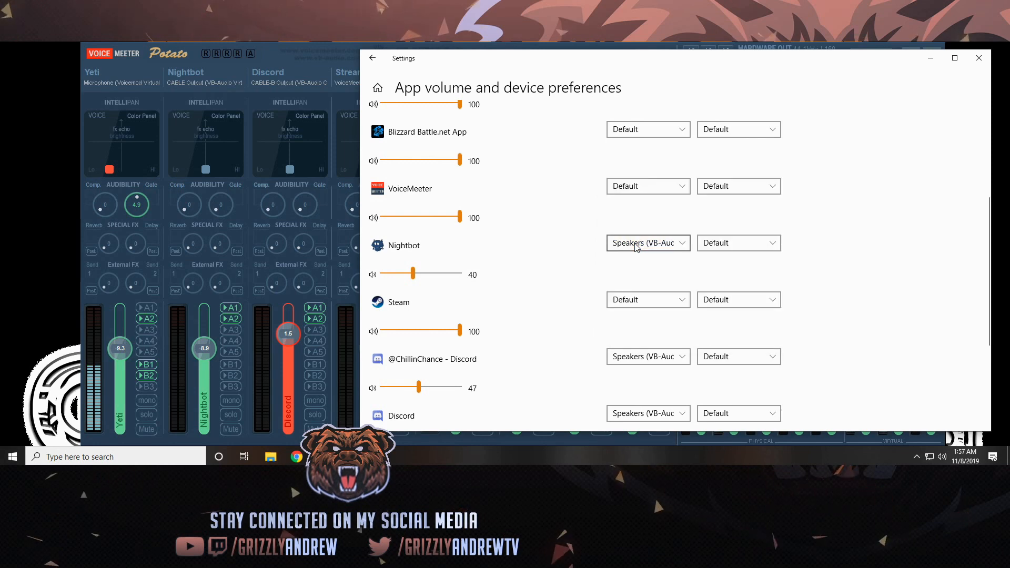
pyautogui.scroll(-3, 830, 243)
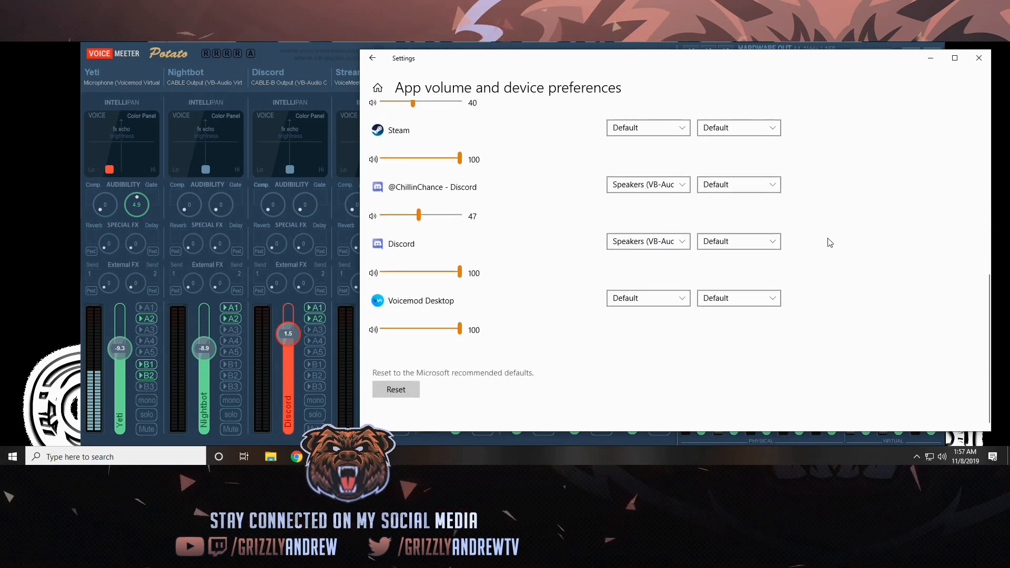
# Minimize the sound settings and check the input device selected for the Nightbot strip in the mixer.
pyautogui.click(931, 58)
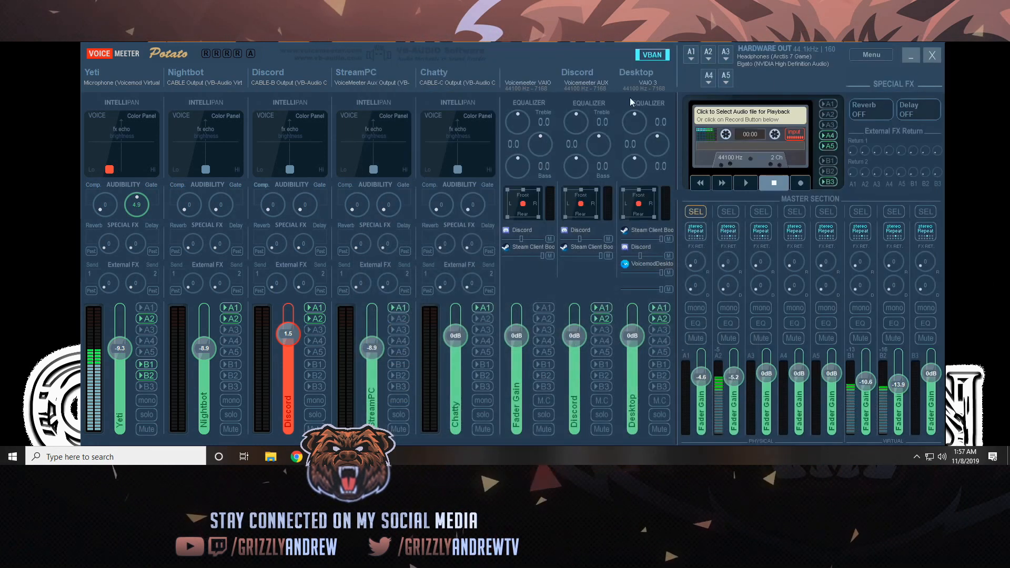
pyautogui.click(180, 94)
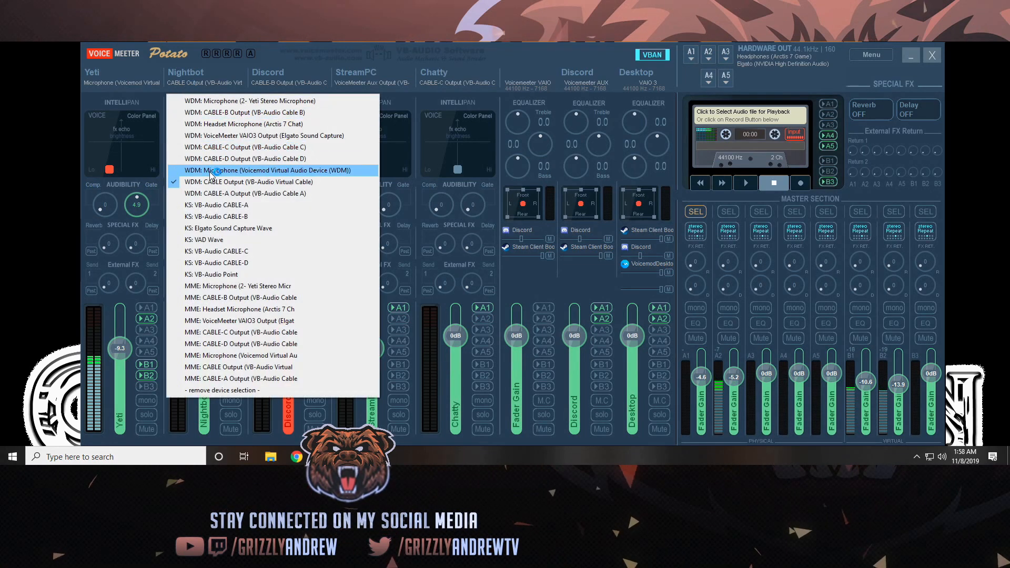
pyautogui.click(579, 49)
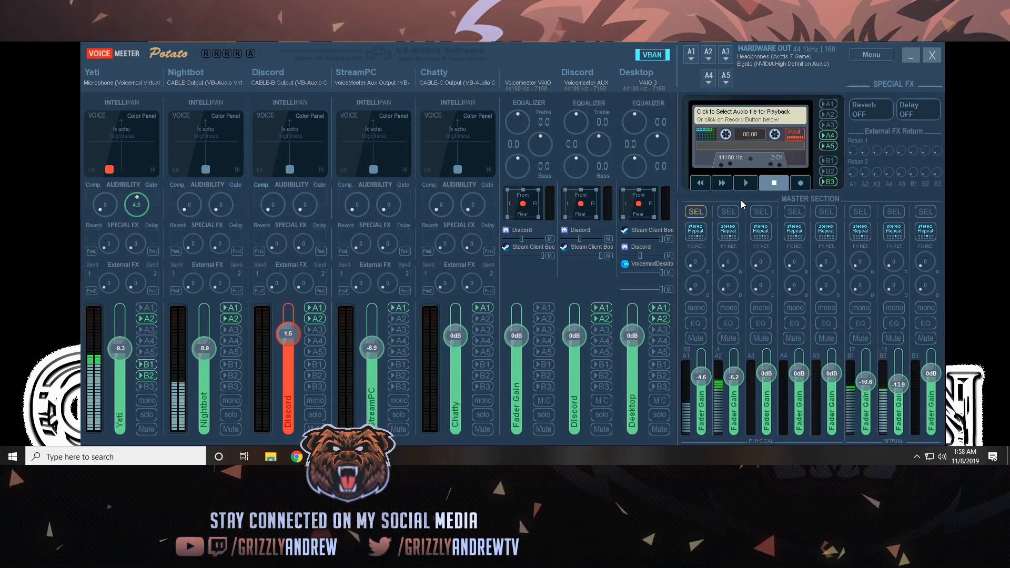
# In the A2 bus mix, lower the Nightbot fader to -60.0 dB and raise it back to about -10.1 dB.
pyautogui.click(726, 213)
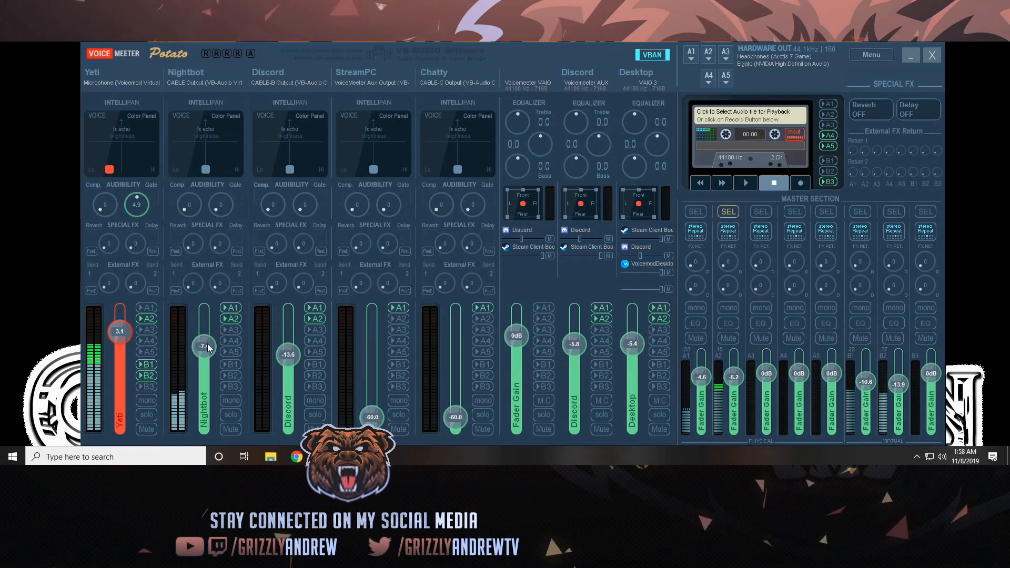
pyautogui.moveTo(207, 343); pyautogui.dragTo(189, 405)
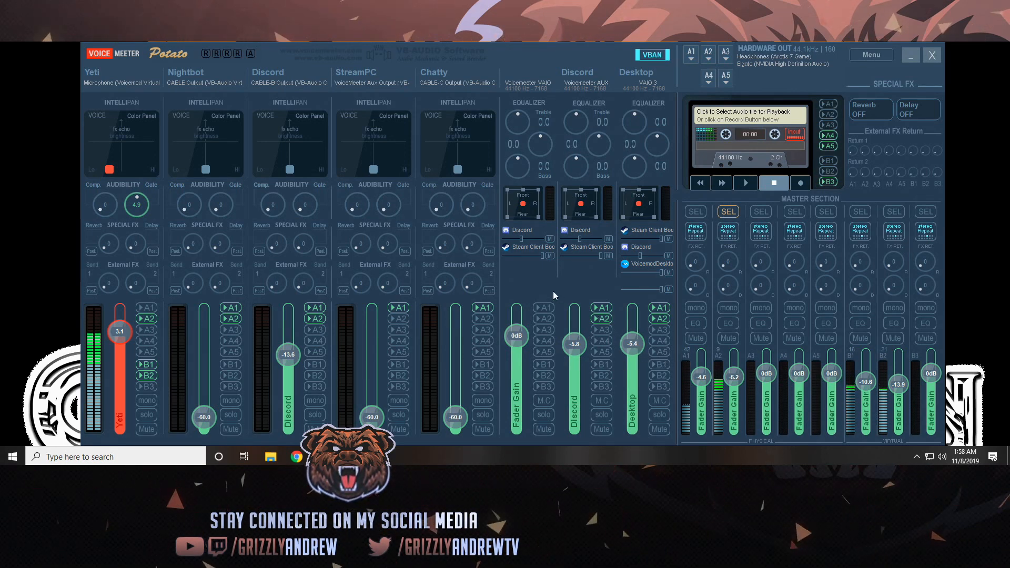
pyautogui.moveTo(206, 420); pyautogui.dragTo(206, 409)
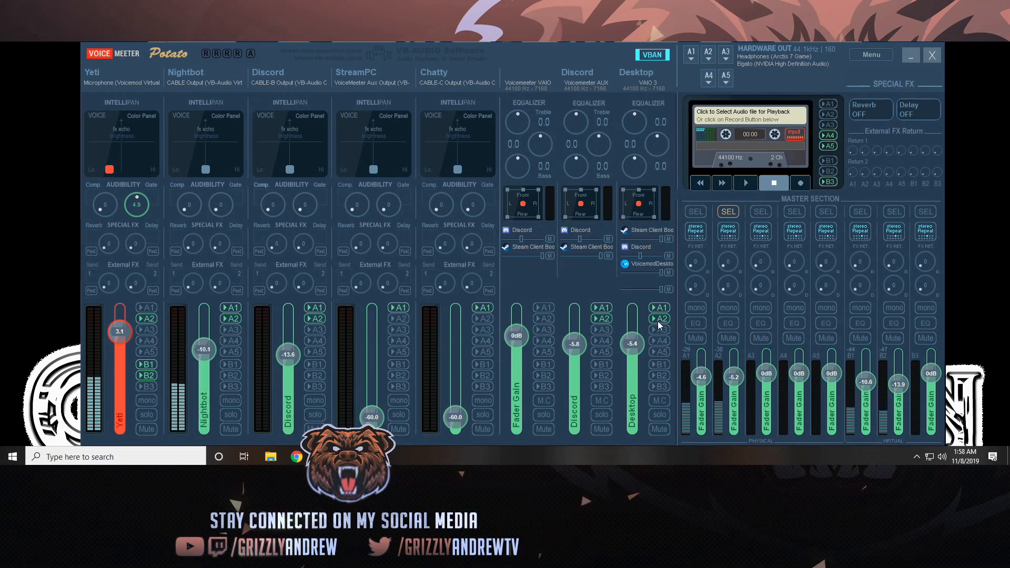
# In the A1 bus mix, lower the Nightbot fader to -60.0 dB and raise it back to about -1.9 dB.
pyautogui.click(696, 213)
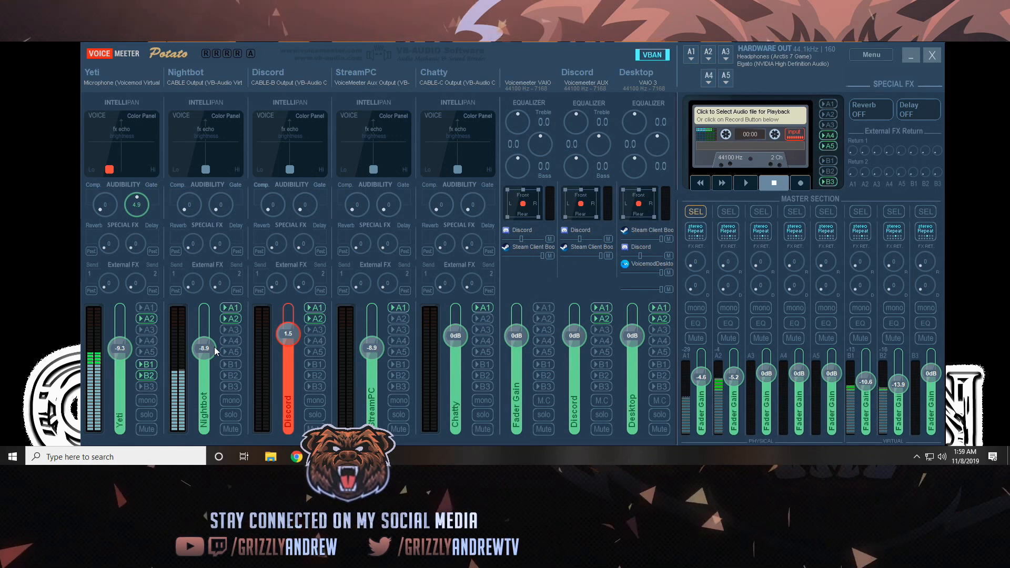
pyautogui.moveTo(207, 348); pyautogui.dragTo(213, 430)
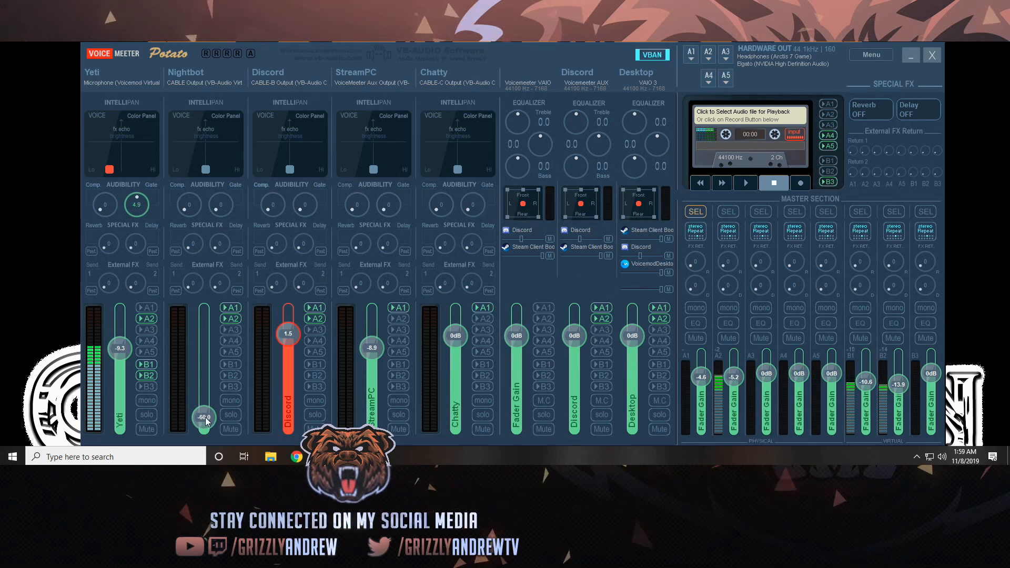
pyautogui.moveTo(205, 418); pyautogui.dragTo(210, 339)
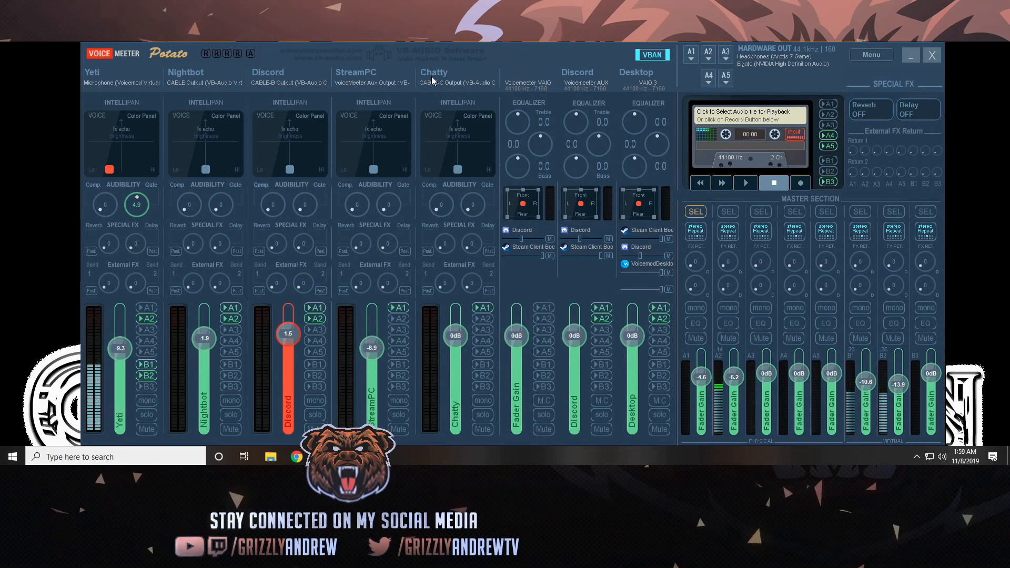
# Check which input device is selected for the Discord hardware input strip.
pyautogui.click(280, 82)
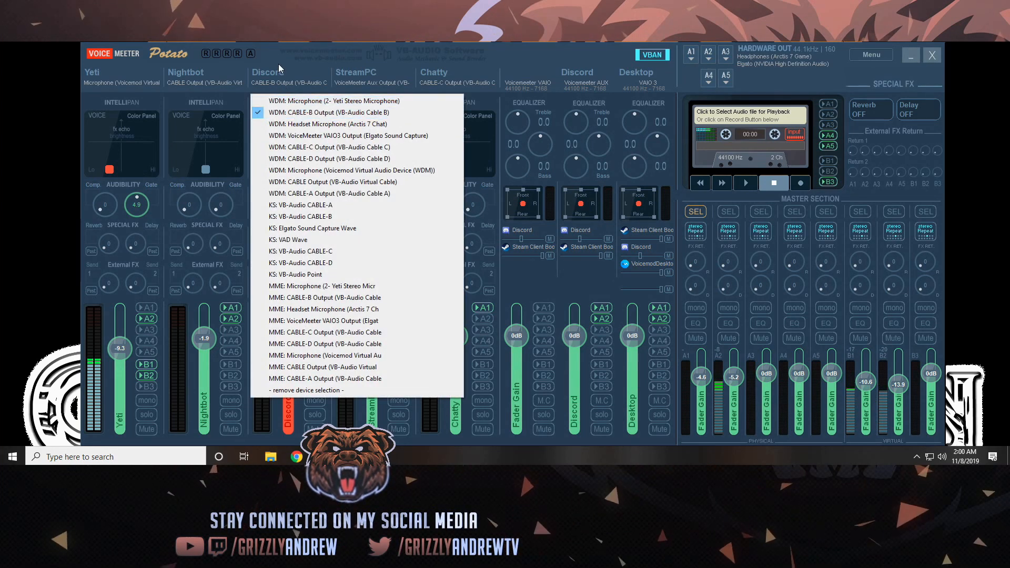
pyautogui.click(551, 48)
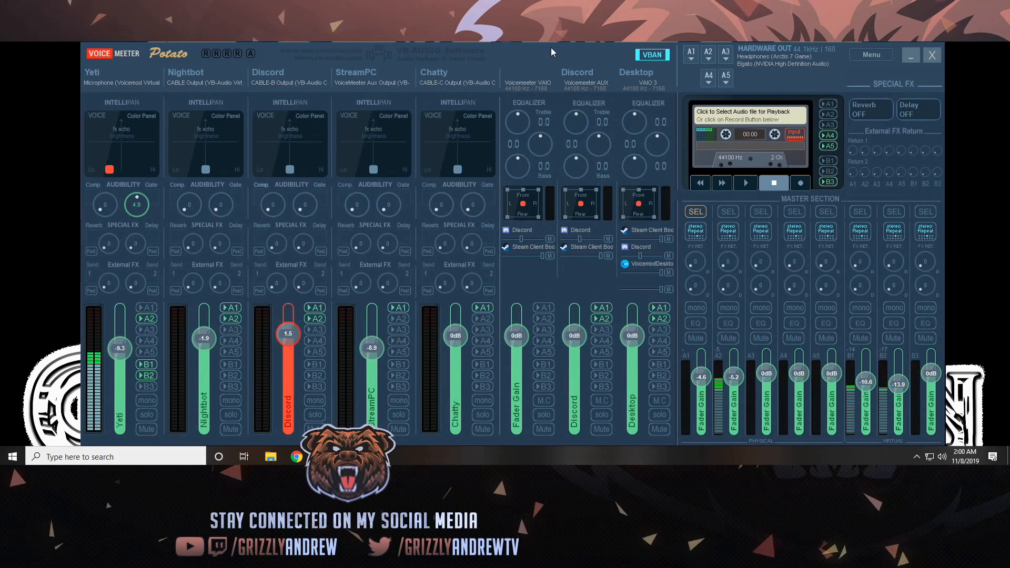
# In the Windows app volume and device preferences, select Speakers (VB-Audio Cable B) as Discord's output device and close the settings.
pyautogui.rightClick(942, 457)
pyautogui.click(910, 397)
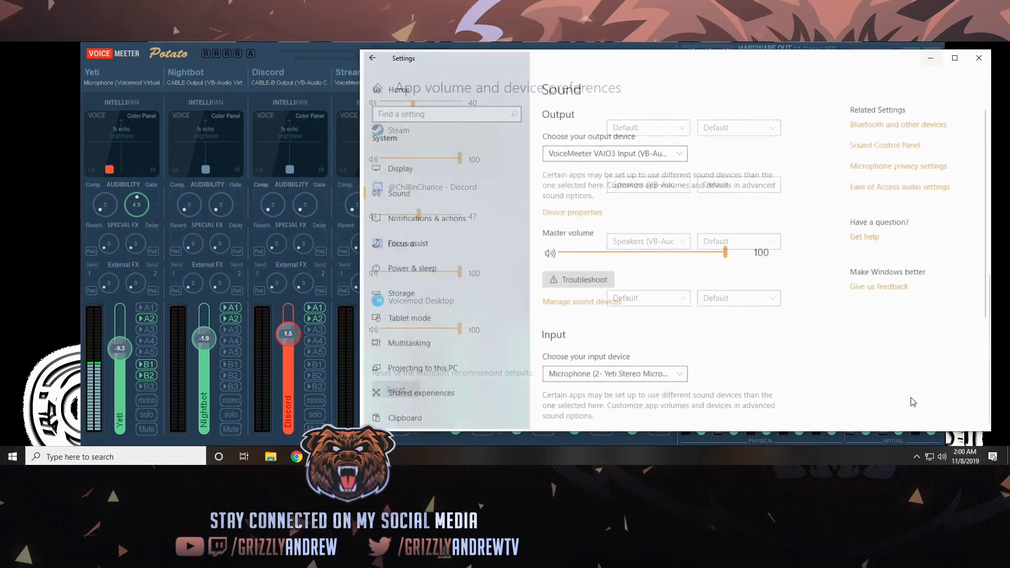
pyautogui.scroll(-4, 592, 388)
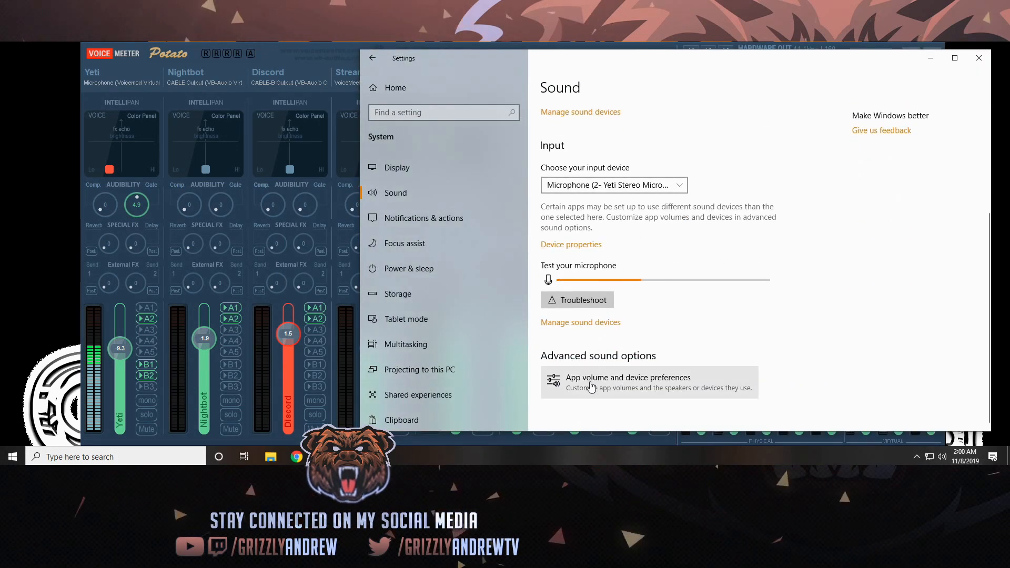
pyautogui.click(592, 388)
pyautogui.scroll(-5, 542, 263)
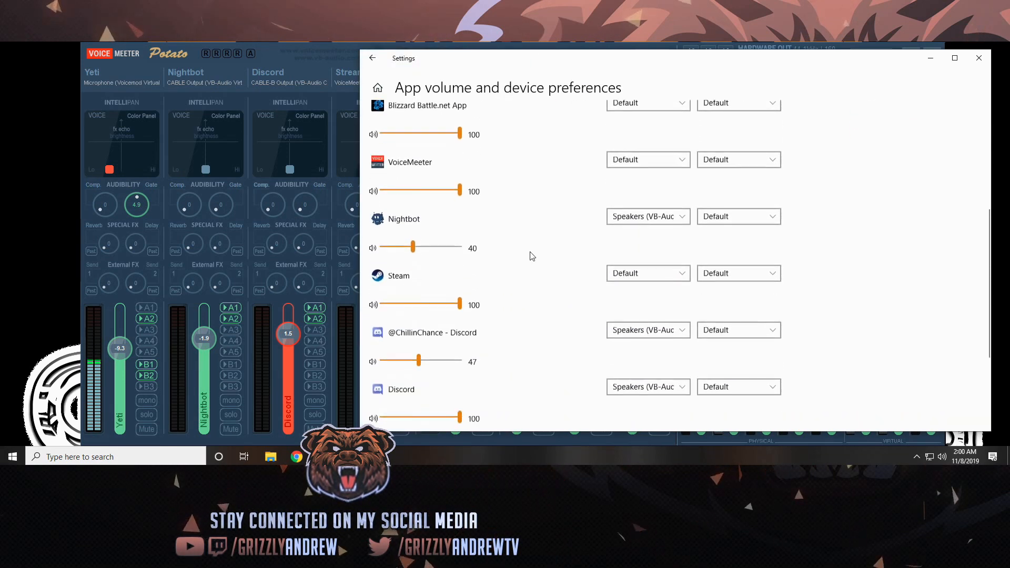
pyautogui.scroll(-3, 532, 256)
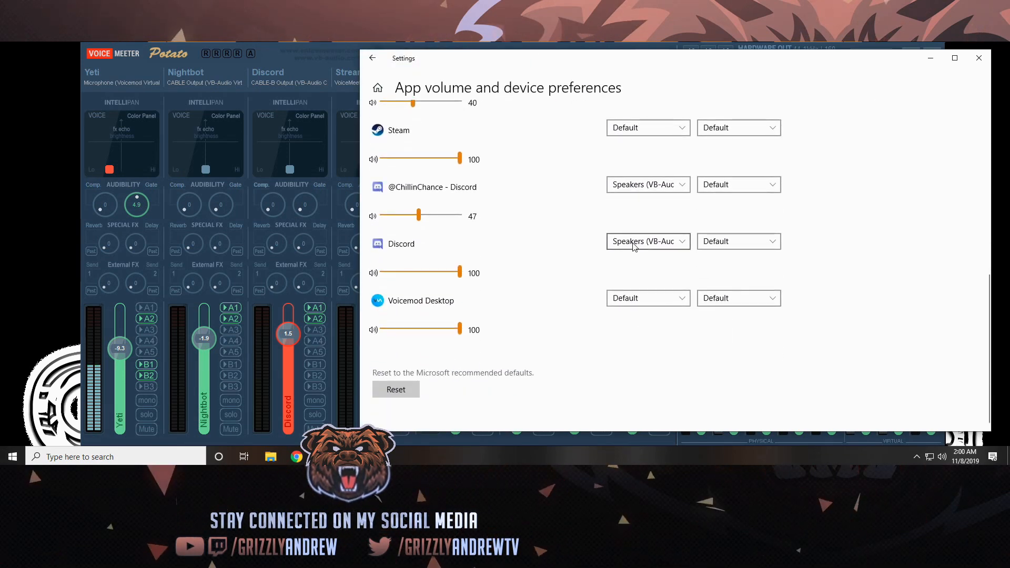
pyautogui.click(634, 245)
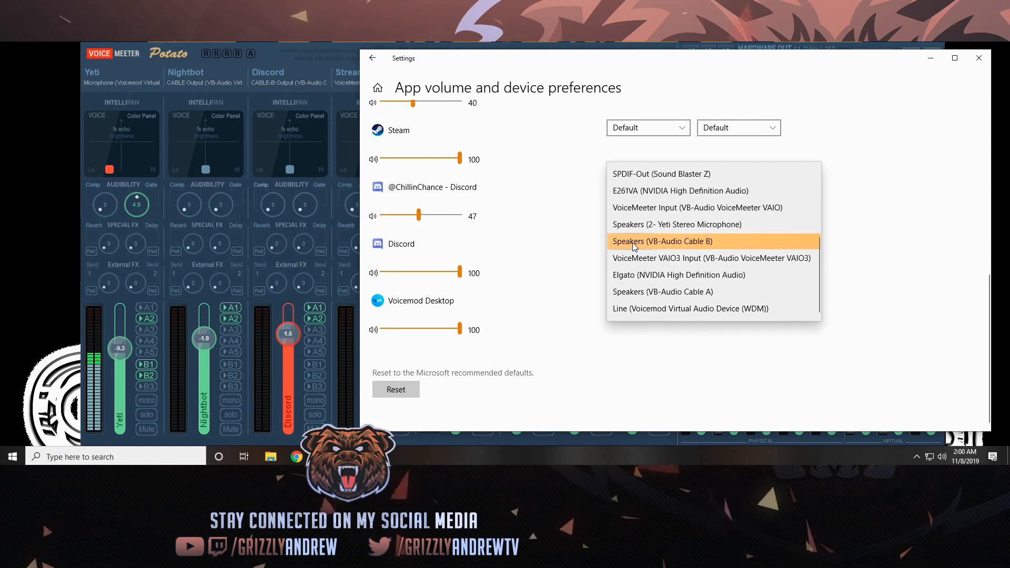
pyautogui.click(632, 242)
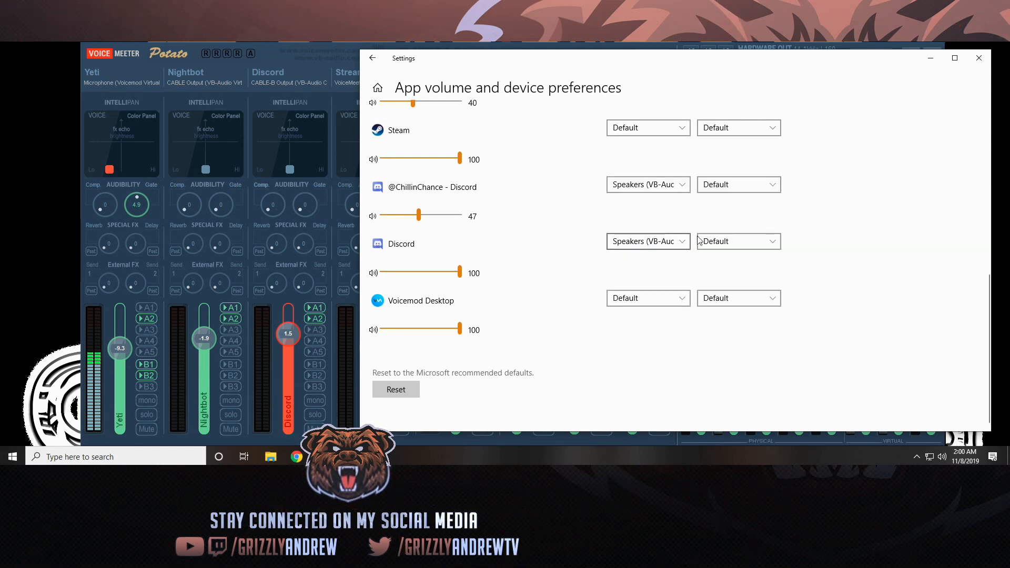
pyautogui.click(979, 58)
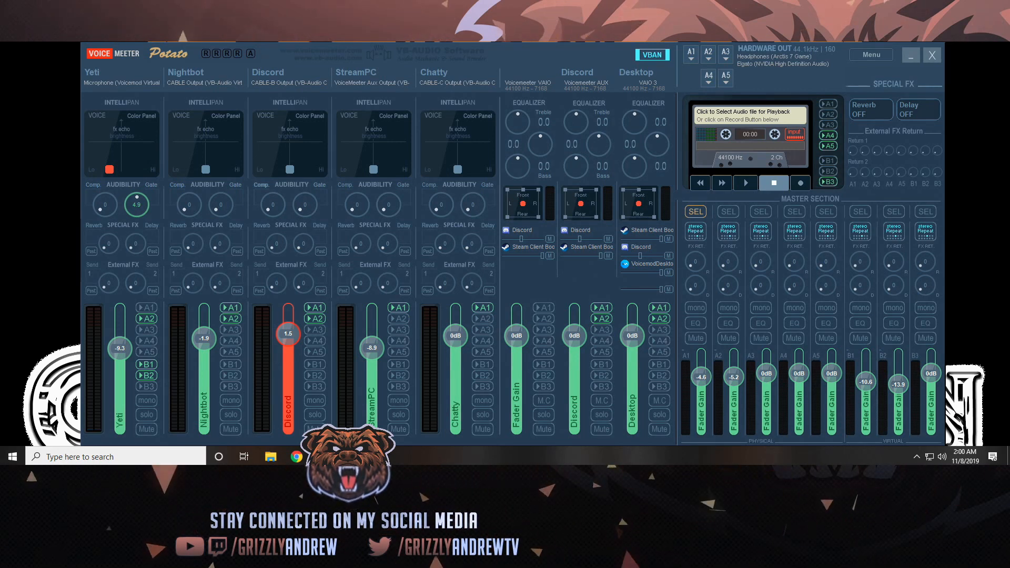
# Switch to Discord to look over its Voice & Video settings, leave them, and return to the VoiceMeeter mixer.
pyautogui.moveTo(1009, 43); pyautogui.dragTo(1000, 45)
pyautogui.moveTo(947, 42); pyautogui.dragTo(576, 5)
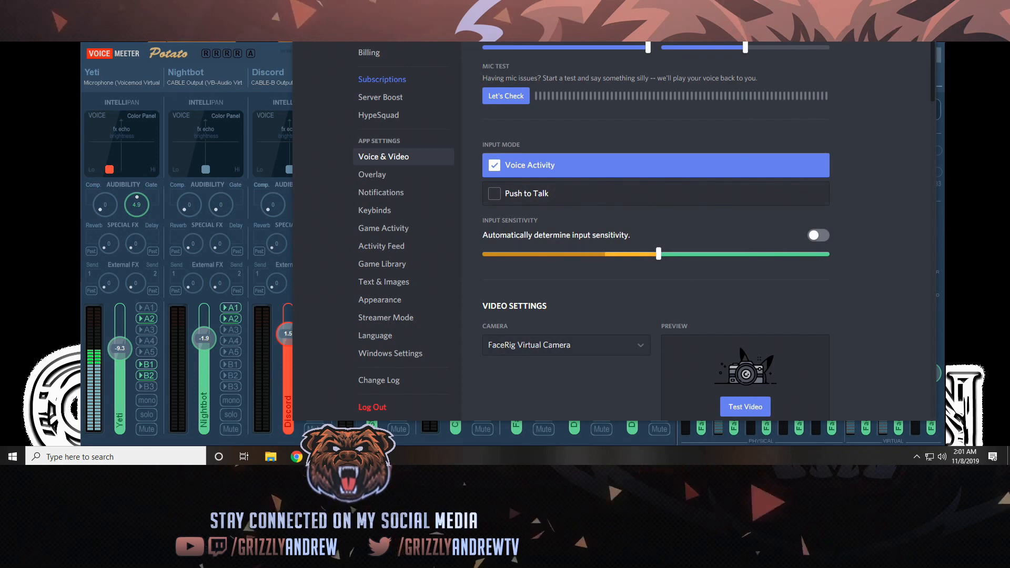
pyautogui.press('Escape')
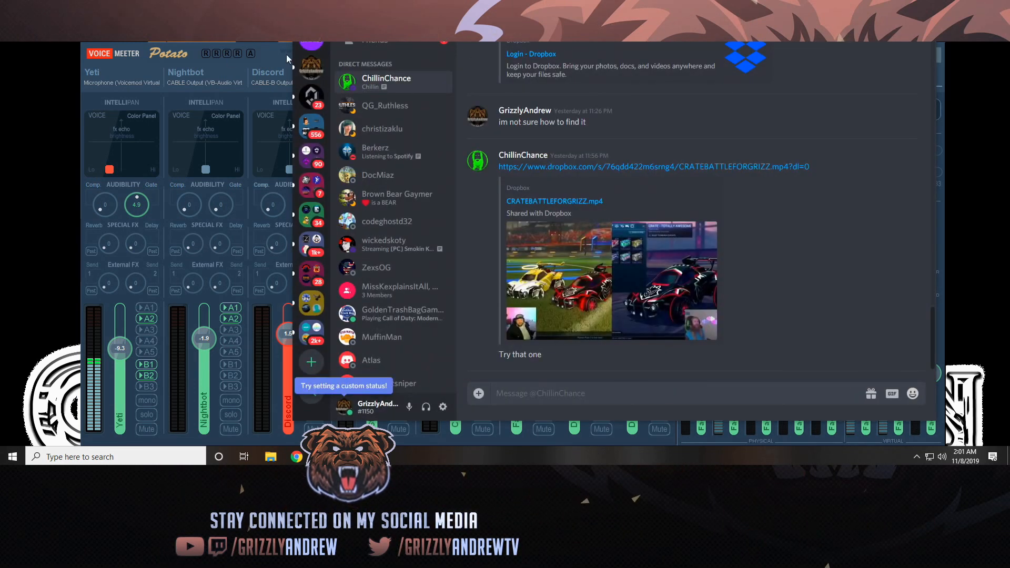
pyautogui.click(276, 88)
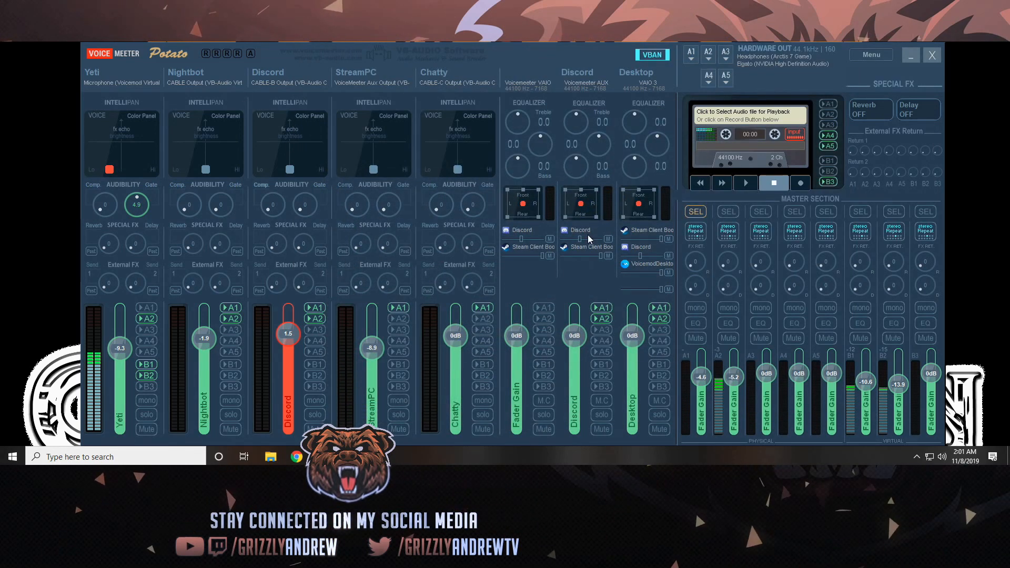
# Lower the Discord strip's fader slightly in the A1 bus mix and to about -24.4 dB in the A2 bus mix.
pyautogui.moveTo(285, 335); pyautogui.dragTo(285, 341)
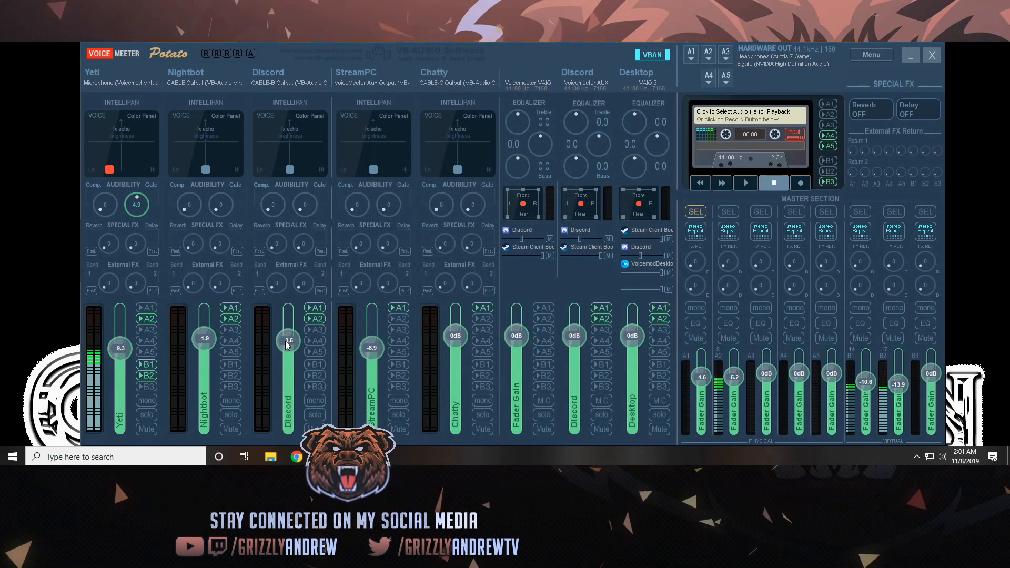
pyautogui.click(729, 212)
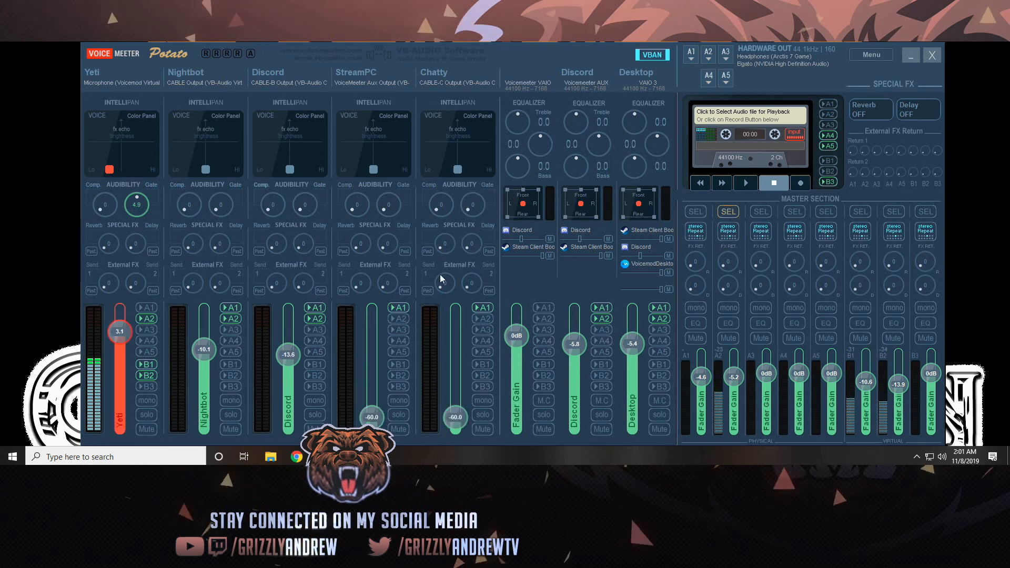
pyautogui.moveTo(285, 362); pyautogui.dragTo(279, 367)
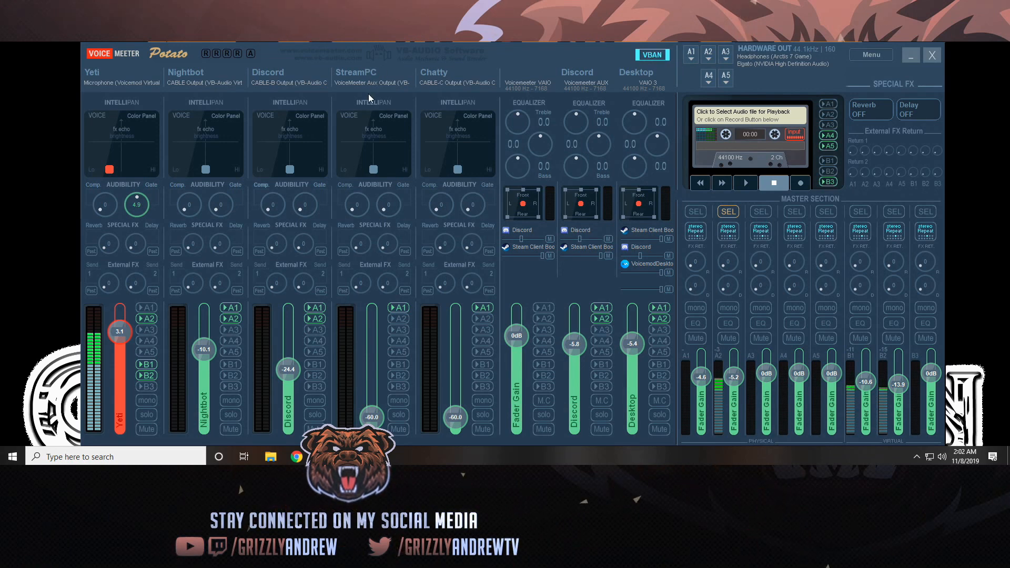
# Check the input devices available for the StreamPC strip and open the VBAN network configuration.
pyautogui.click(367, 79)
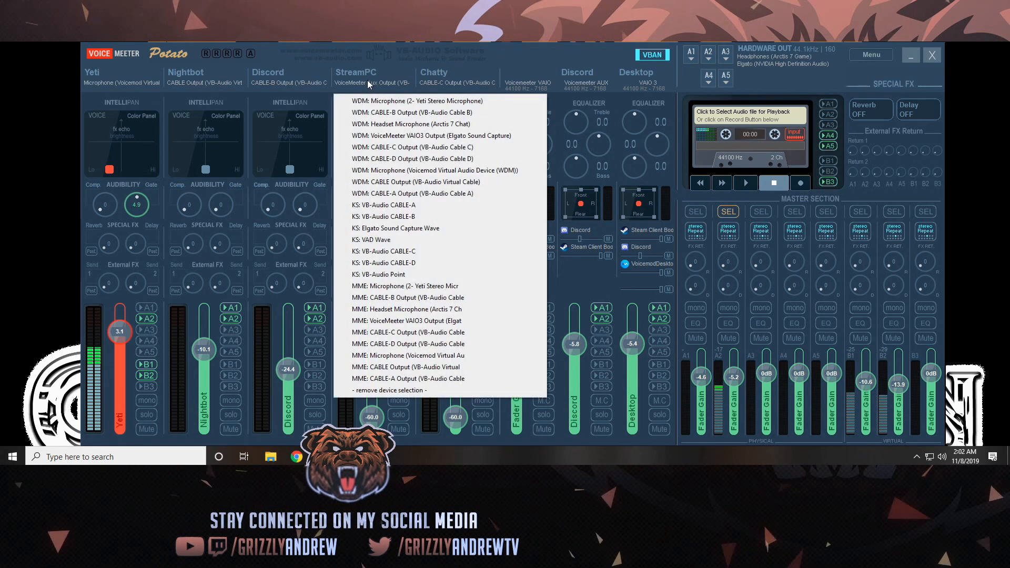
pyautogui.click(367, 80)
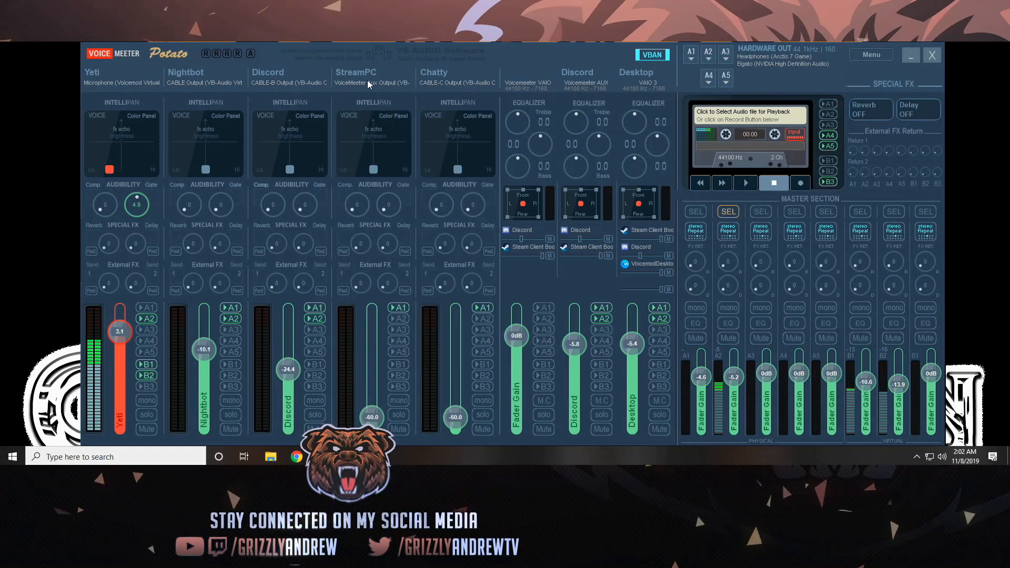
pyautogui.click(368, 80)
pyautogui.click(523, 53)
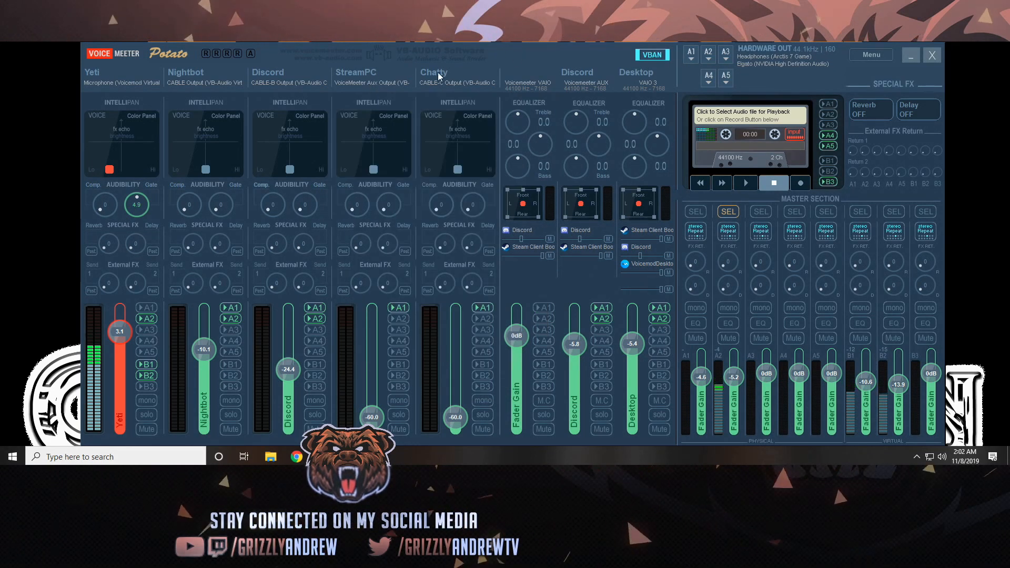
pyautogui.click(654, 55)
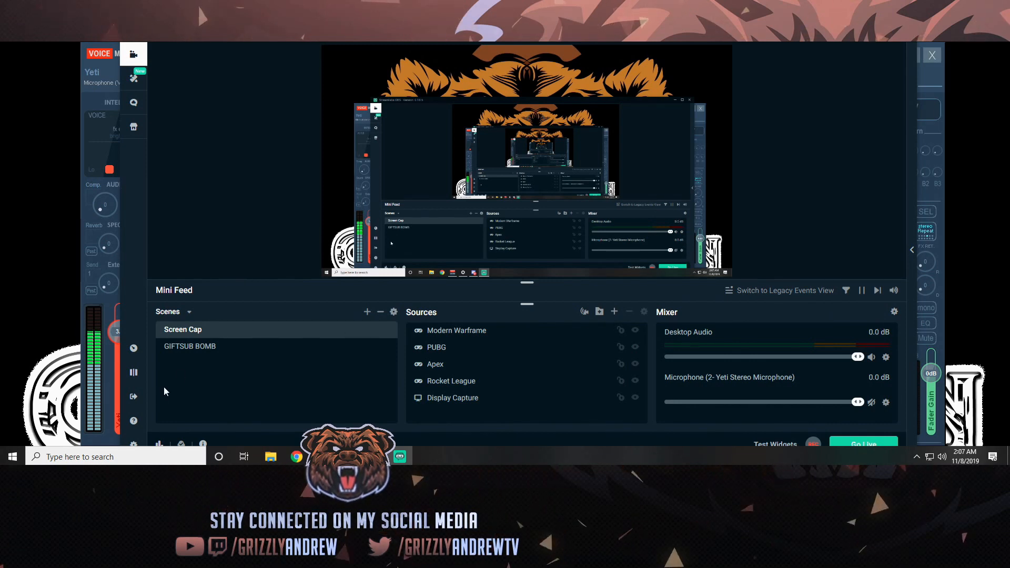
# In the Streamlabs OBS audio settings, set Mic/Auxiliary Device 1 to CABLE-B Output (VB-Audio Cable B) and save.
pyautogui.click(142, 444)
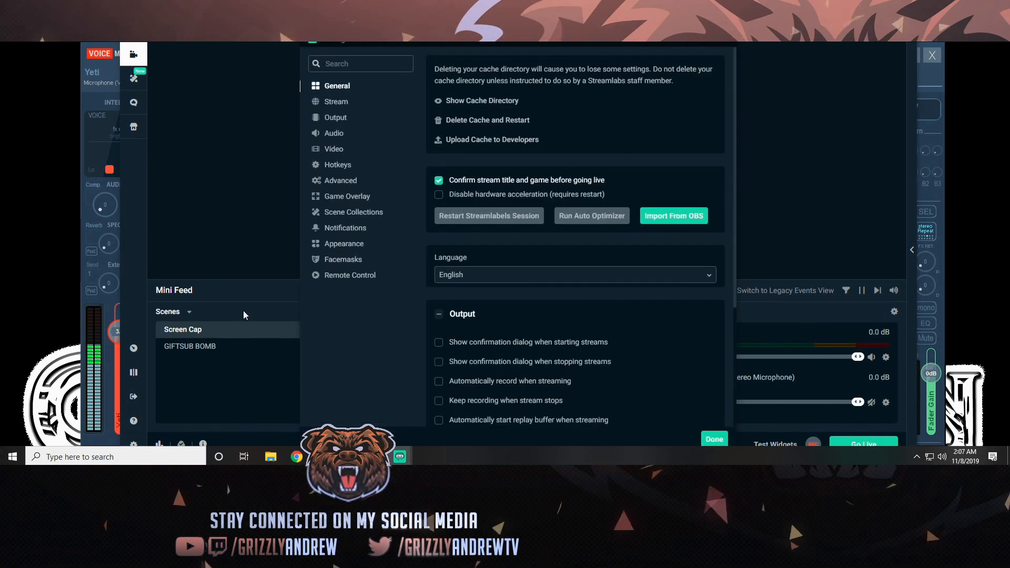
pyautogui.click(337, 134)
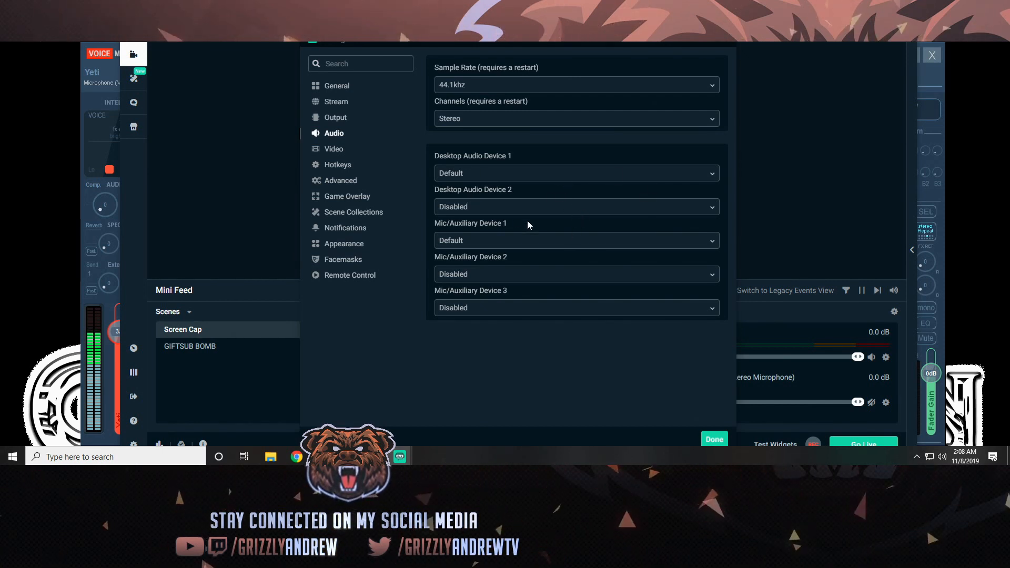
pyautogui.click(472, 243)
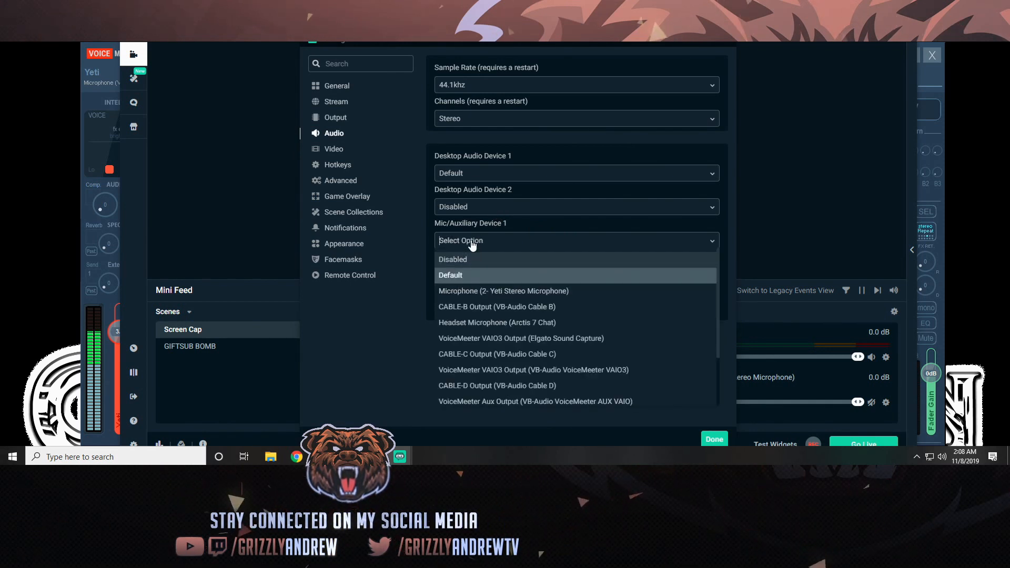
pyautogui.click(539, 308)
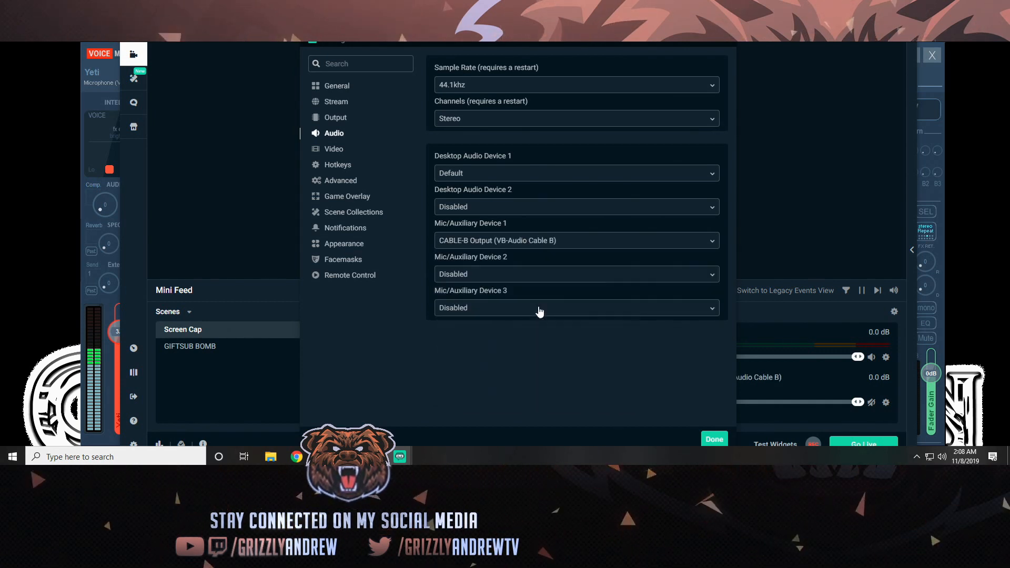
pyautogui.click(714, 438)
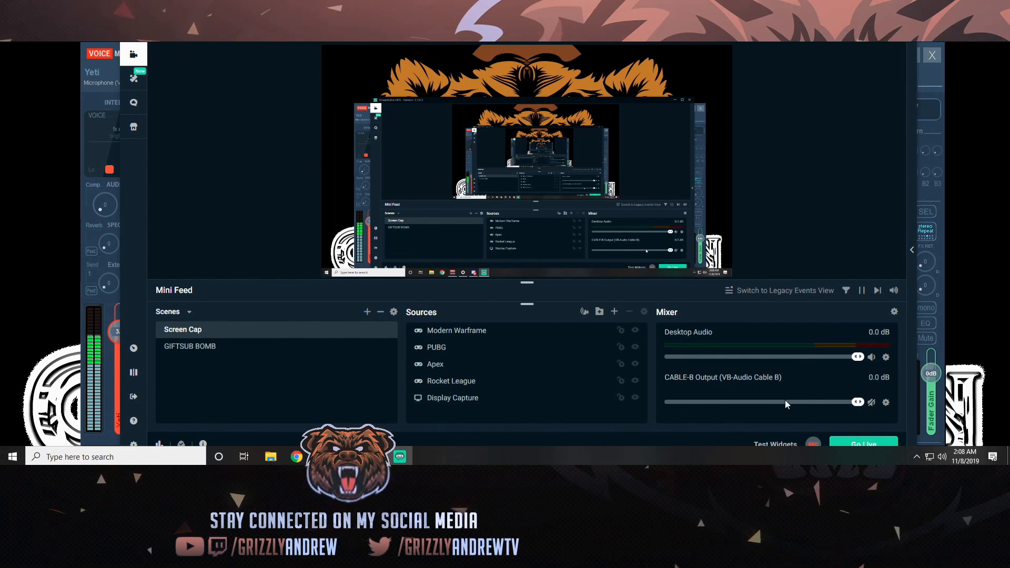
# Lower the CABLE-B Output volume in the Streamlabs mixer to its minimum and raise it back to full.
pyautogui.moveTo(855, 407); pyautogui.dragTo(883, 404)
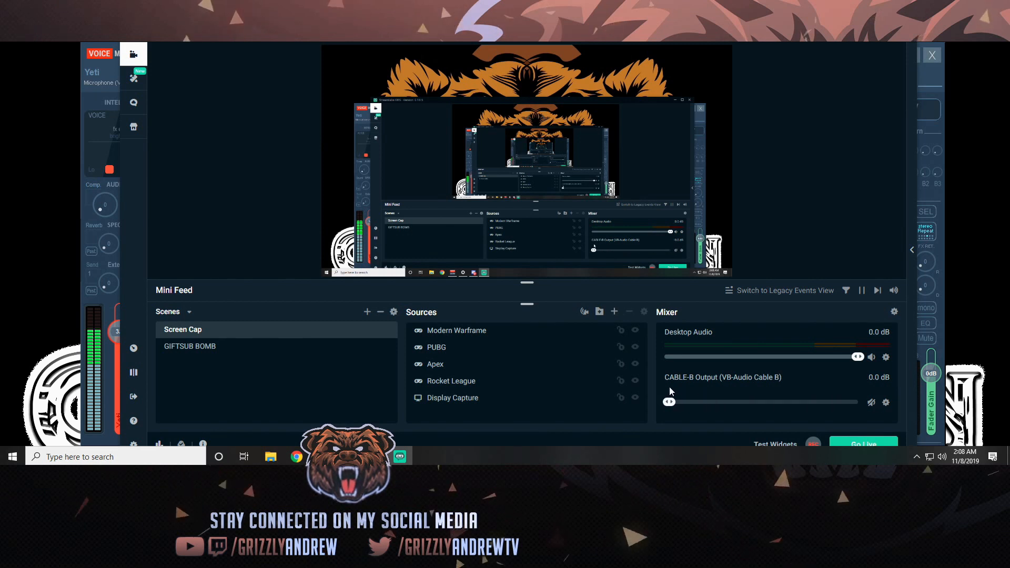
pyautogui.moveTo(669, 388); pyautogui.dragTo(790, 395)
pyautogui.moveTo(673, 401); pyautogui.dragTo(858, 402)
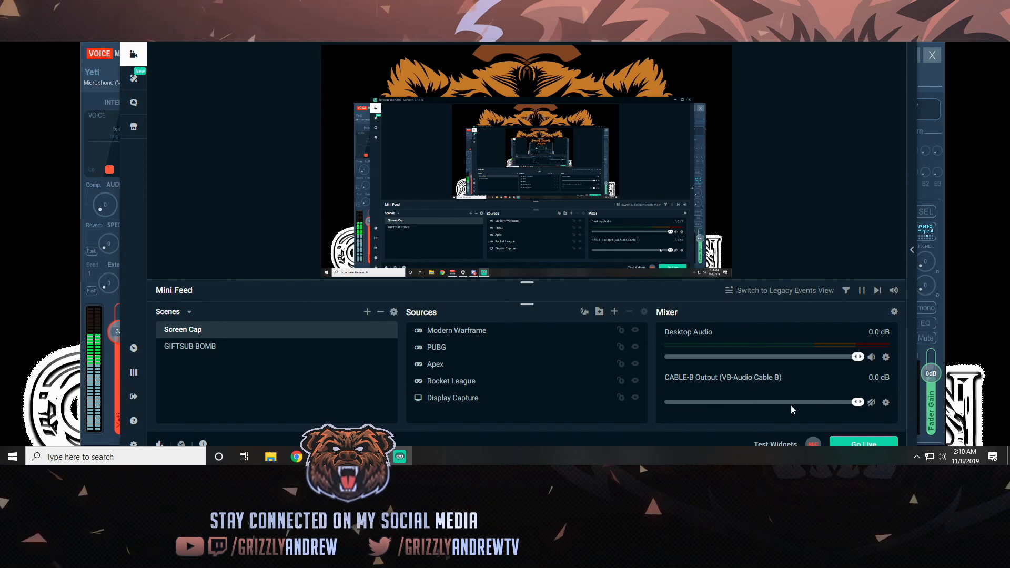
# Switch back to VoiceMeeter's A1 bus mix and open the VBAN network configuration on both the gaming and streaming PCs.
pyautogui.click(866, 48)
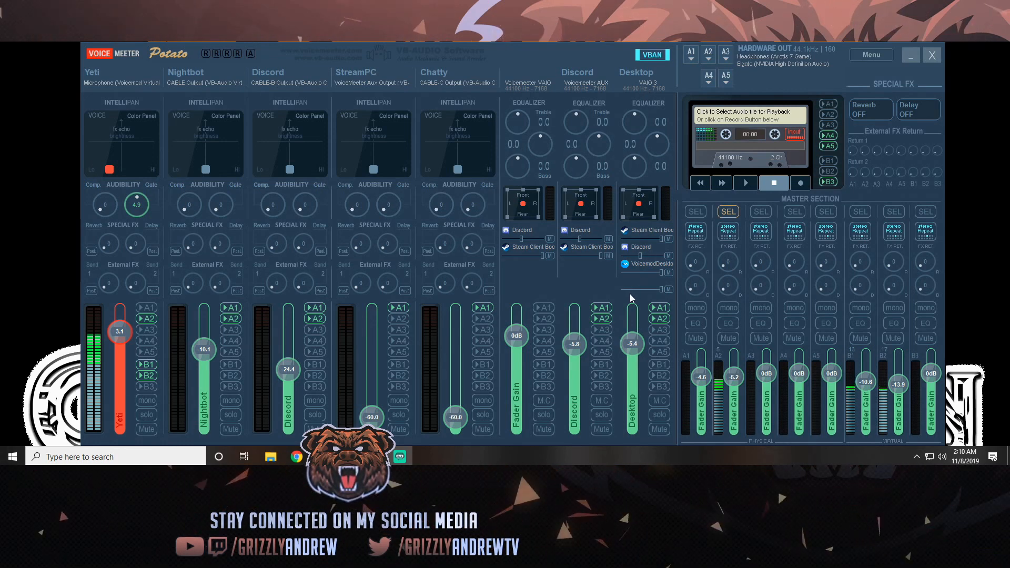
pyautogui.click(695, 212)
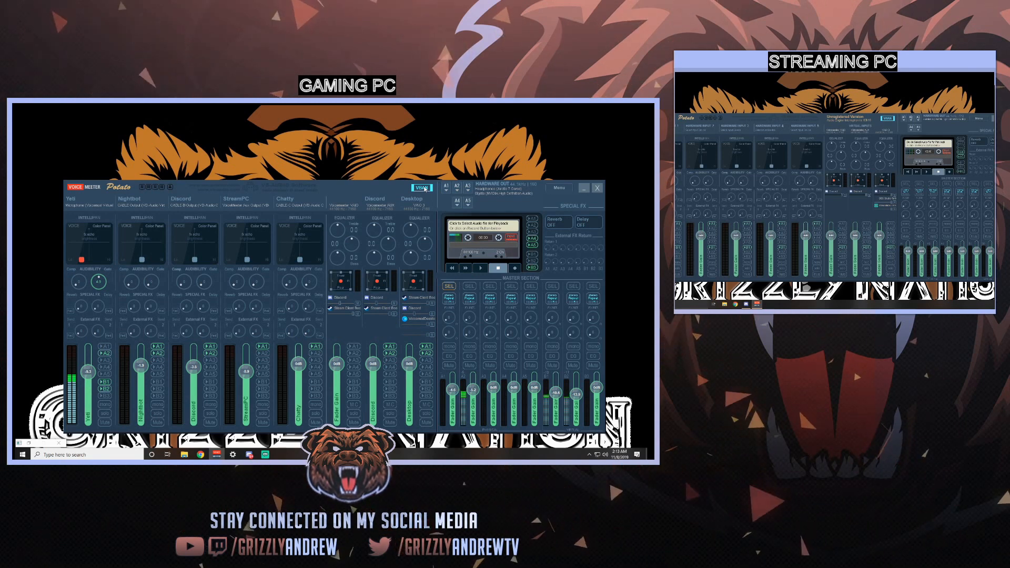
pyautogui.click(424, 187)
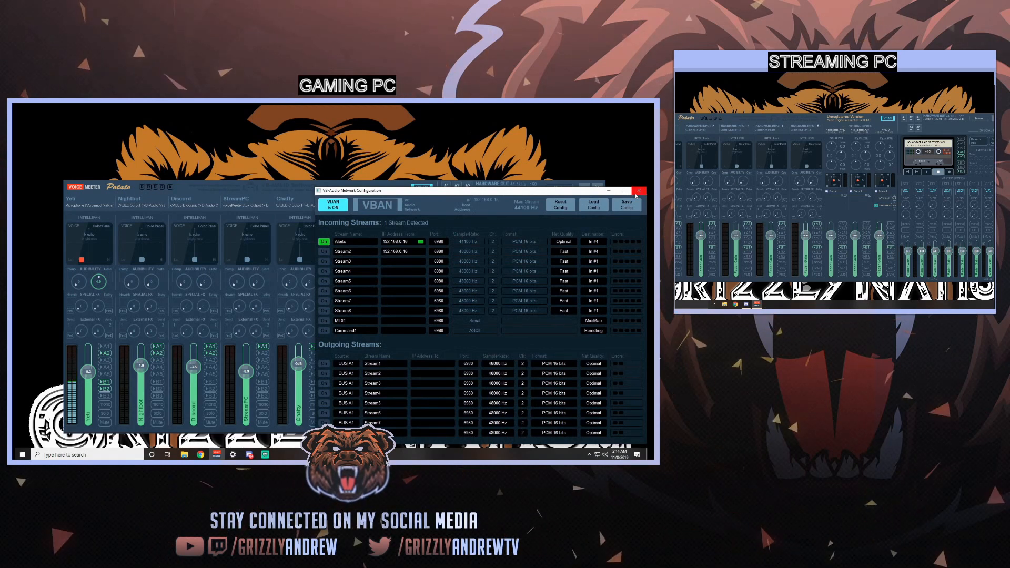
pyautogui.click(888, 118)
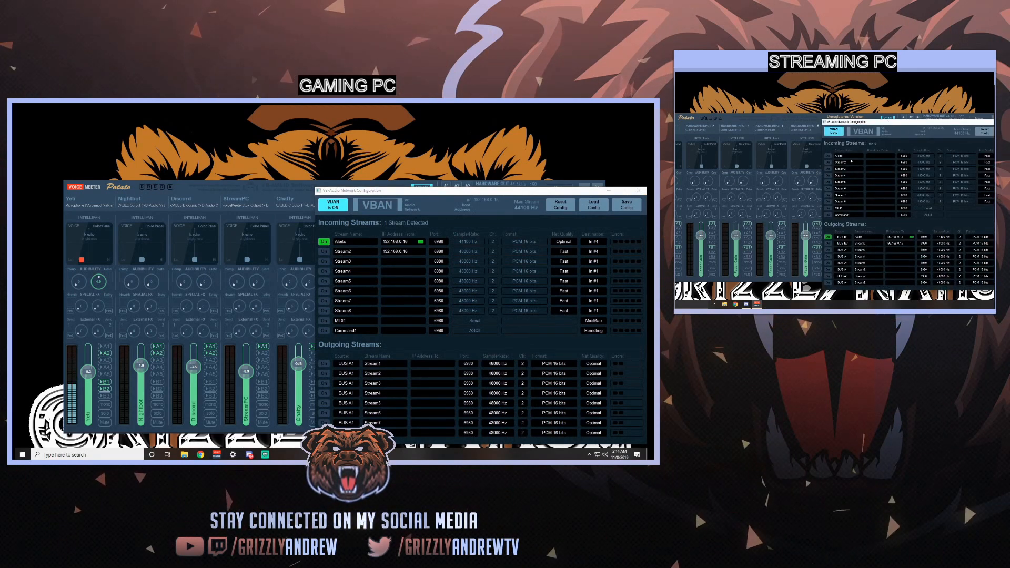